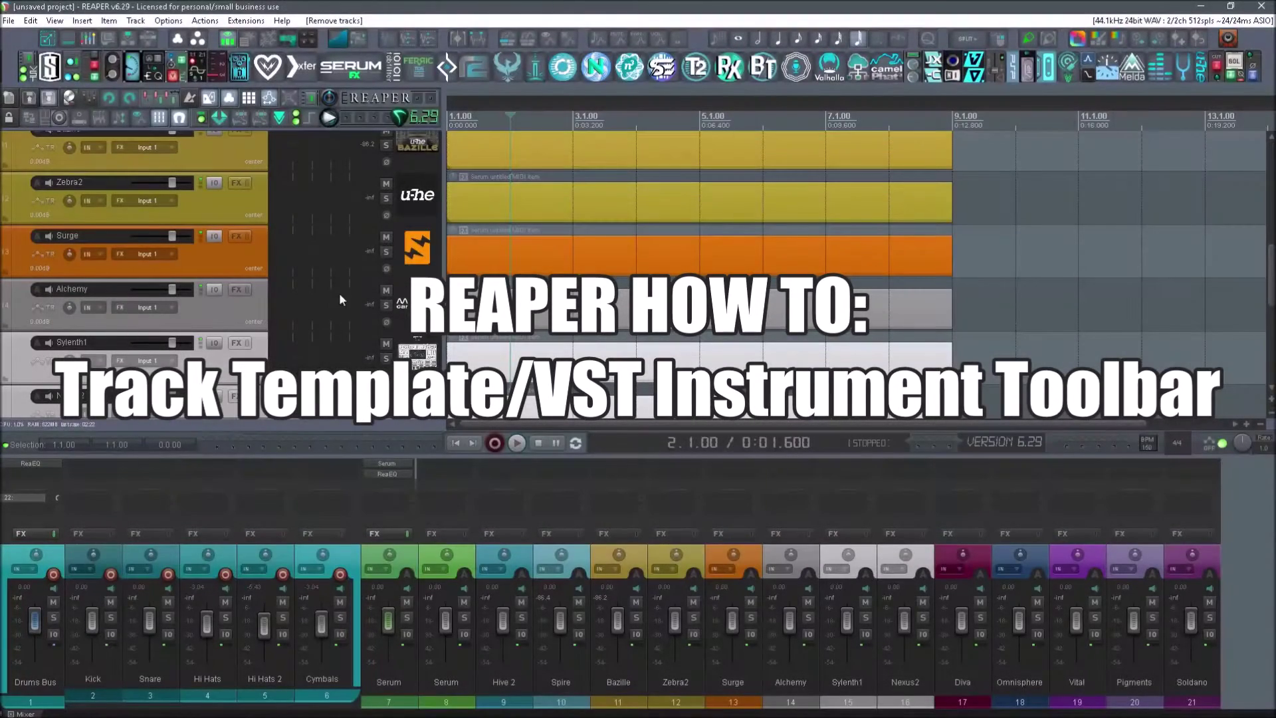
Step: Insert a Serum track below the Soldano track from the floating instrument toolbar
scroll(339, 299, down, 6)
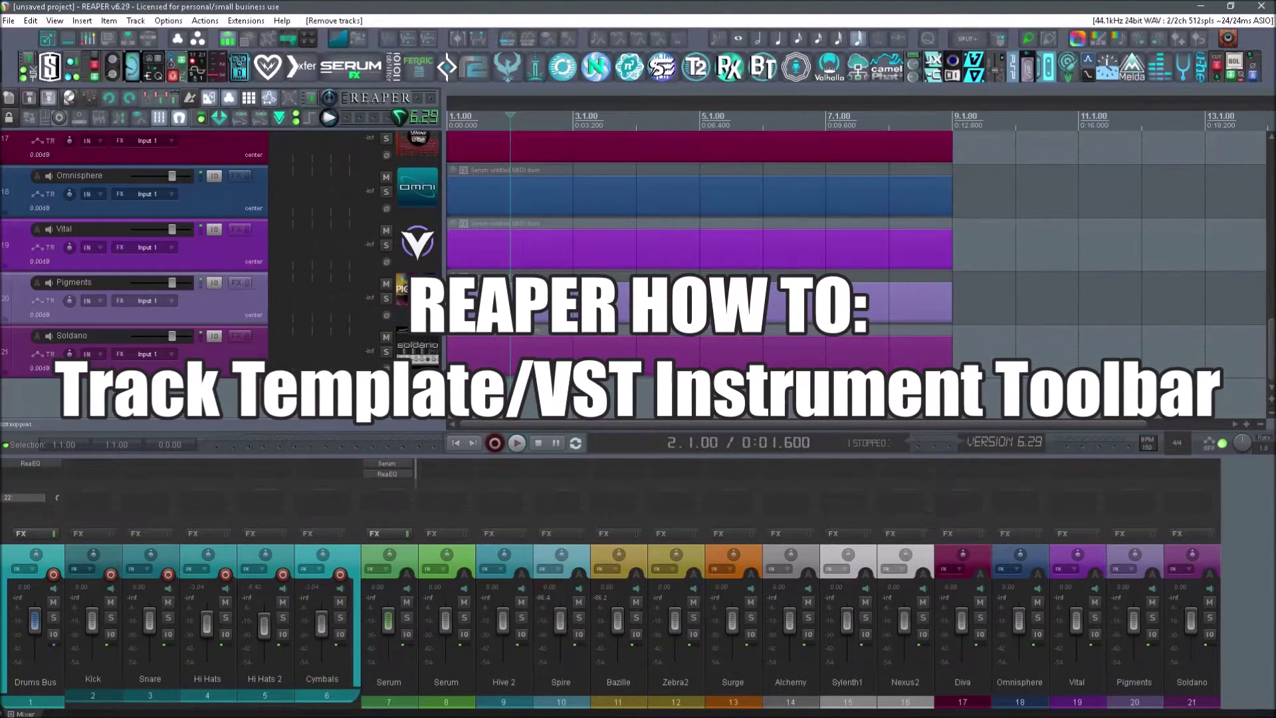
click(329, 398)
key(t)
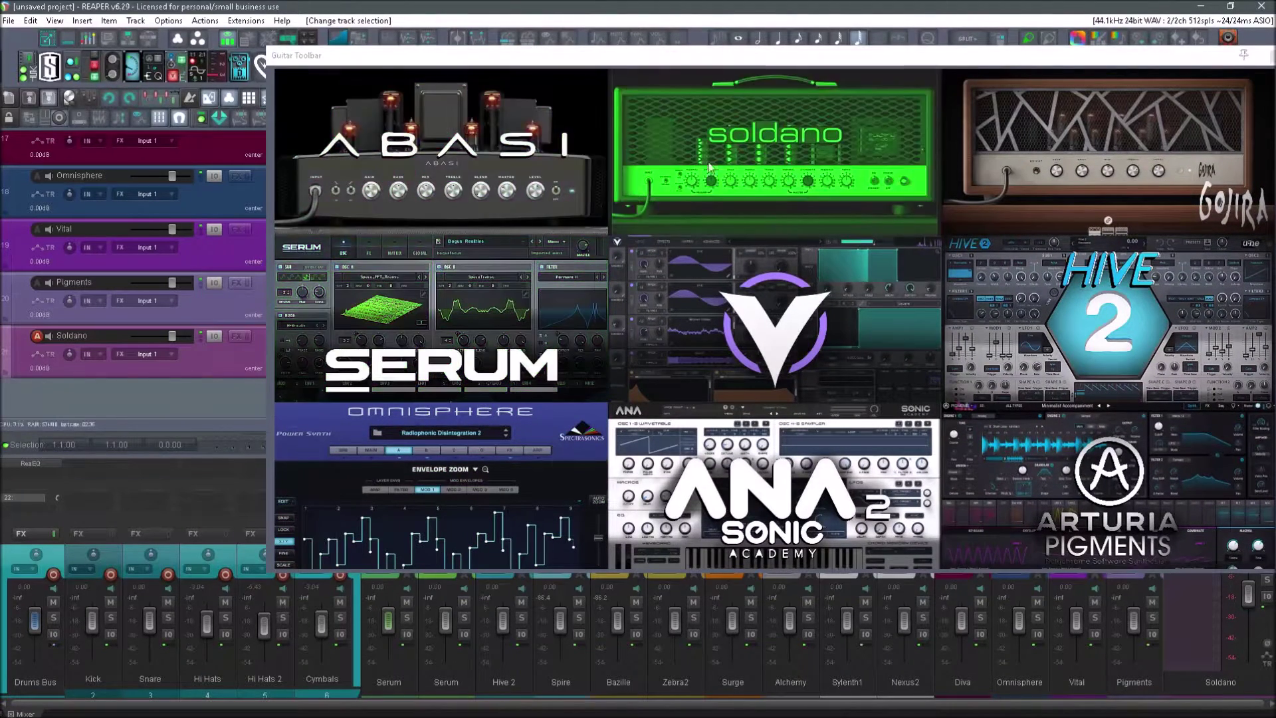
click(442, 269)
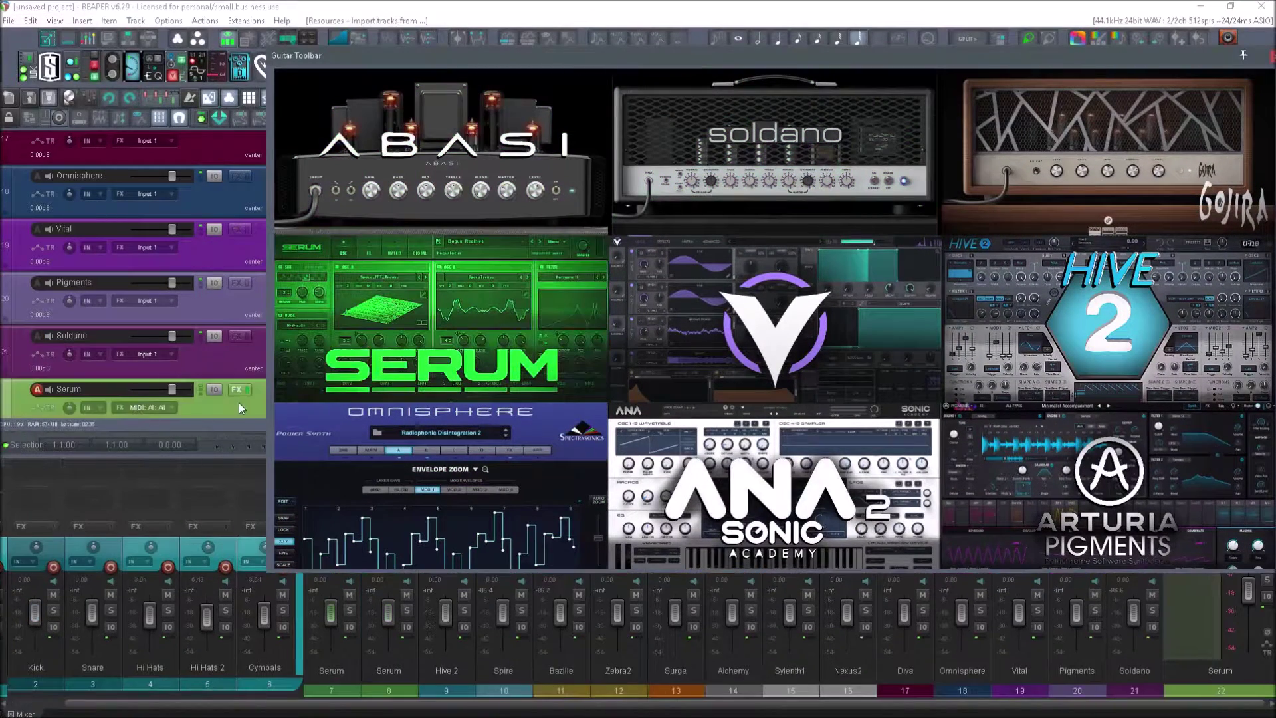
Step: Review the Serum and ReaEQ plugins in the new Serum track's FX chain, and delete the track
click(236, 388)
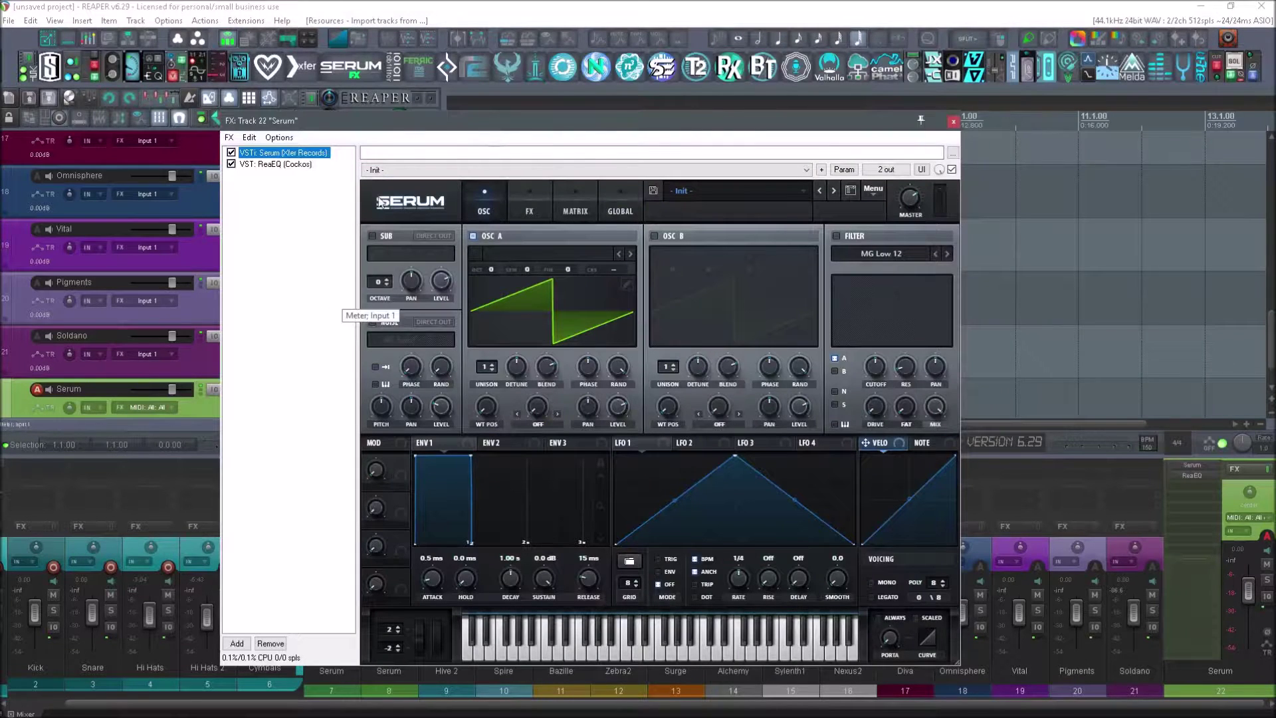
click(287, 166)
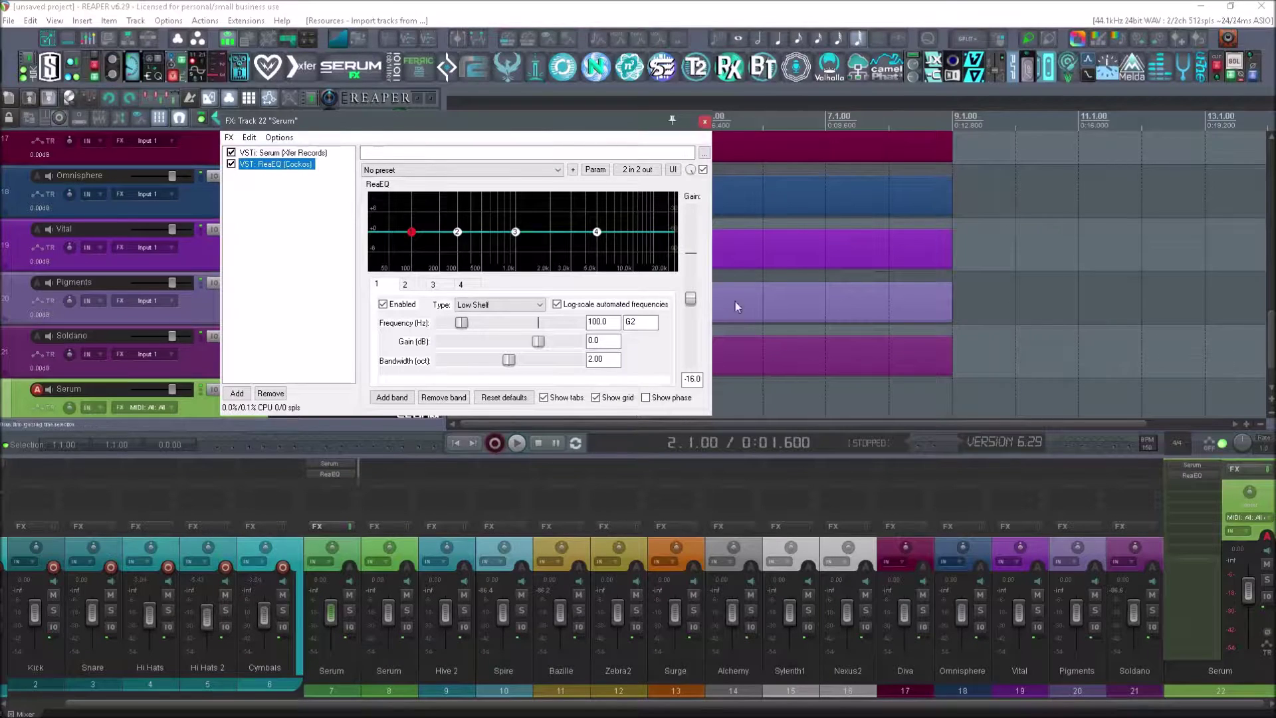
click(248, 154)
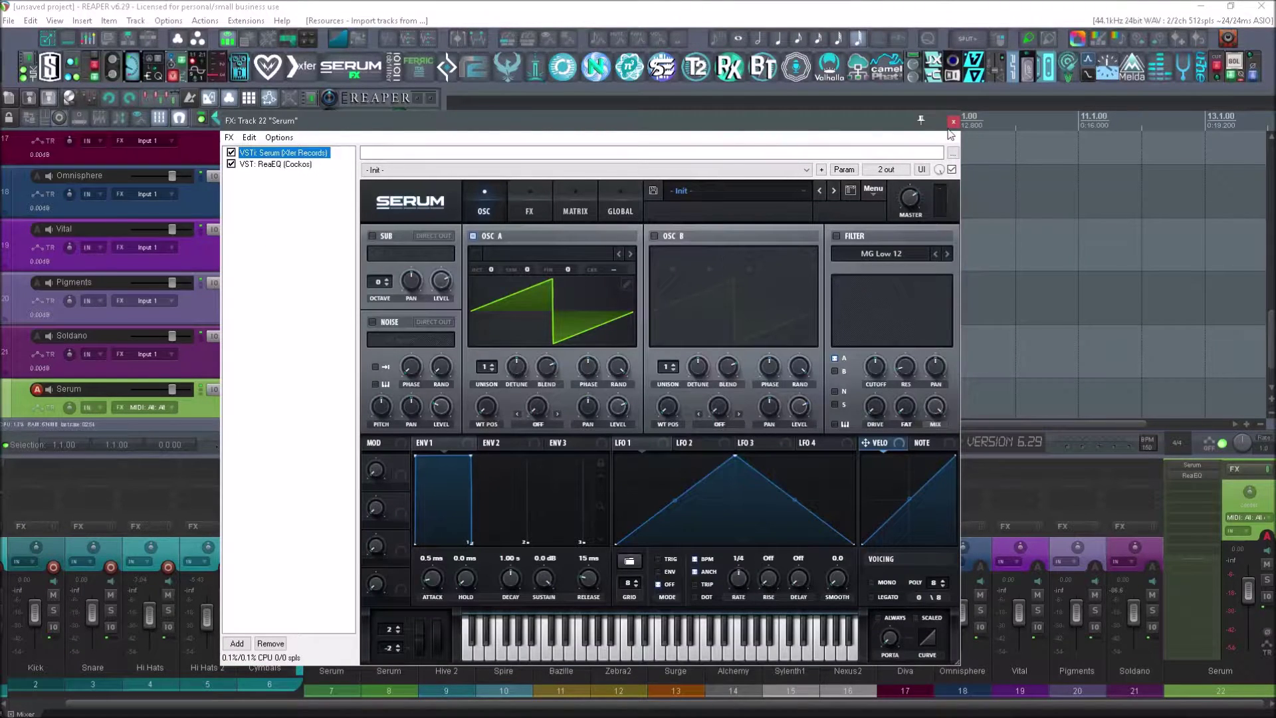
click(953, 121)
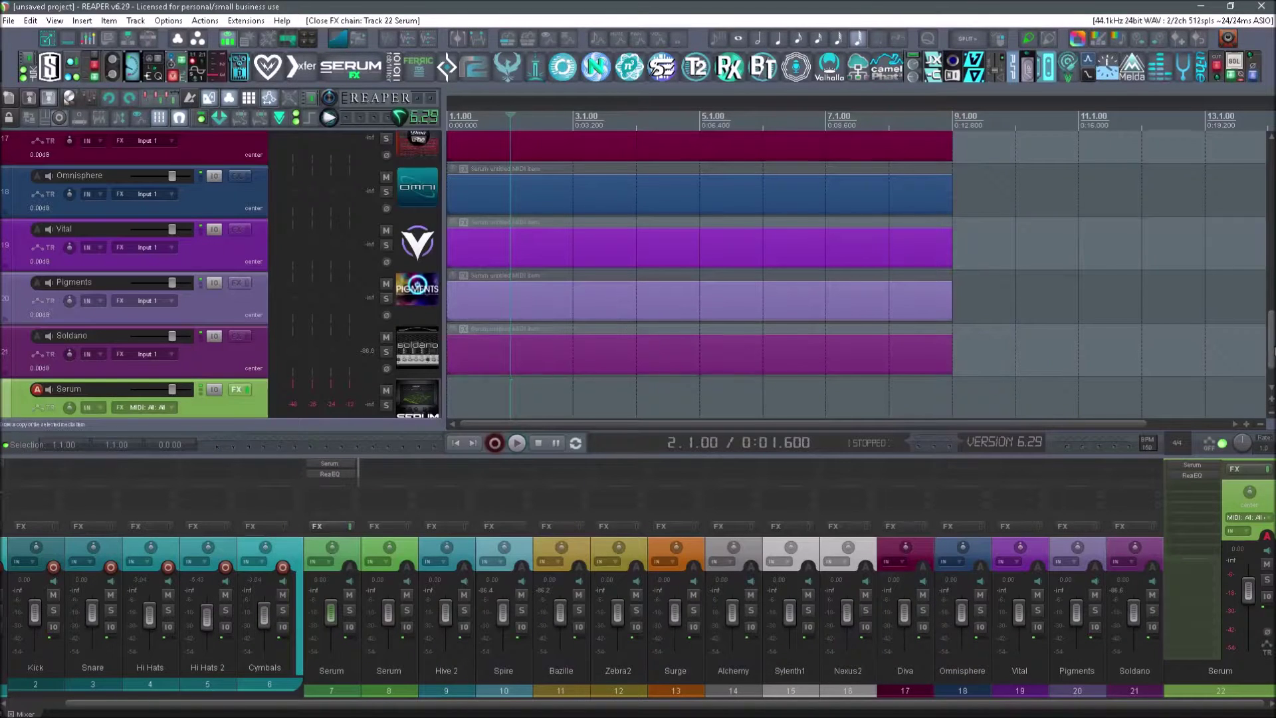
scroll(247, 344, down, 1)
key(Delete)
Step: Insert the Serum virtual instrument on a new track below the Soldano track
right_click(168, 357)
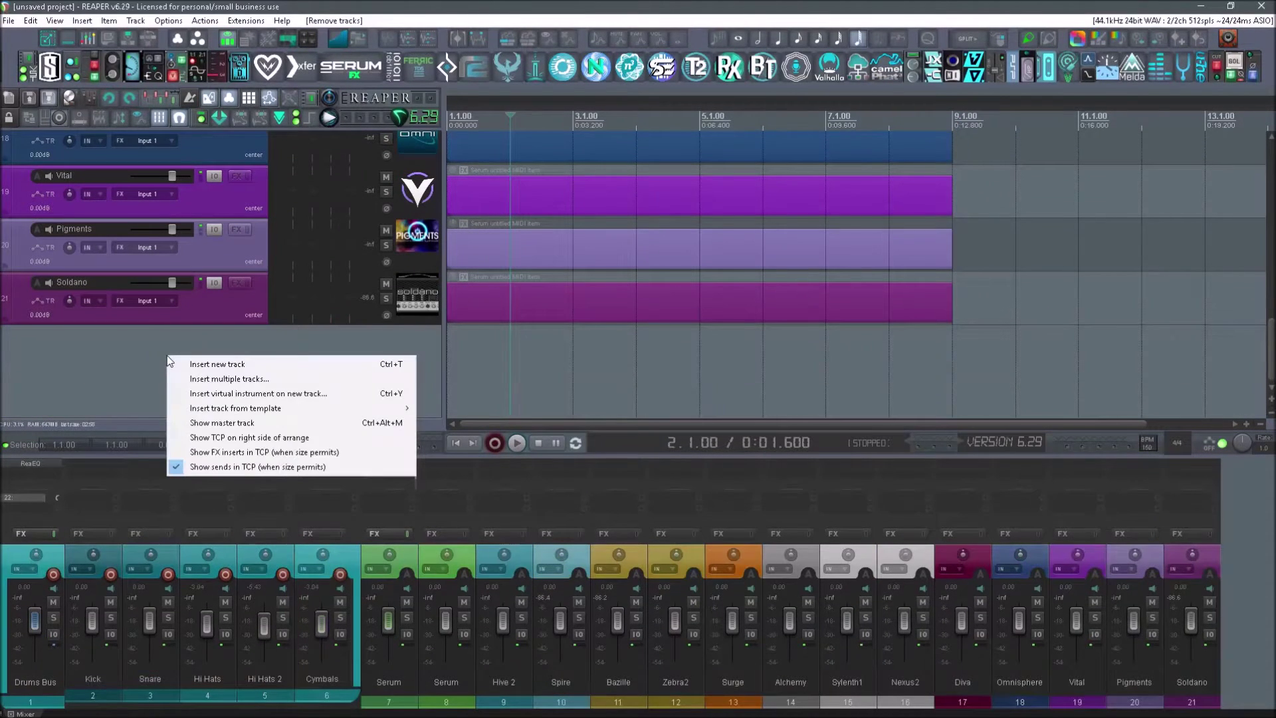
click(224, 393)
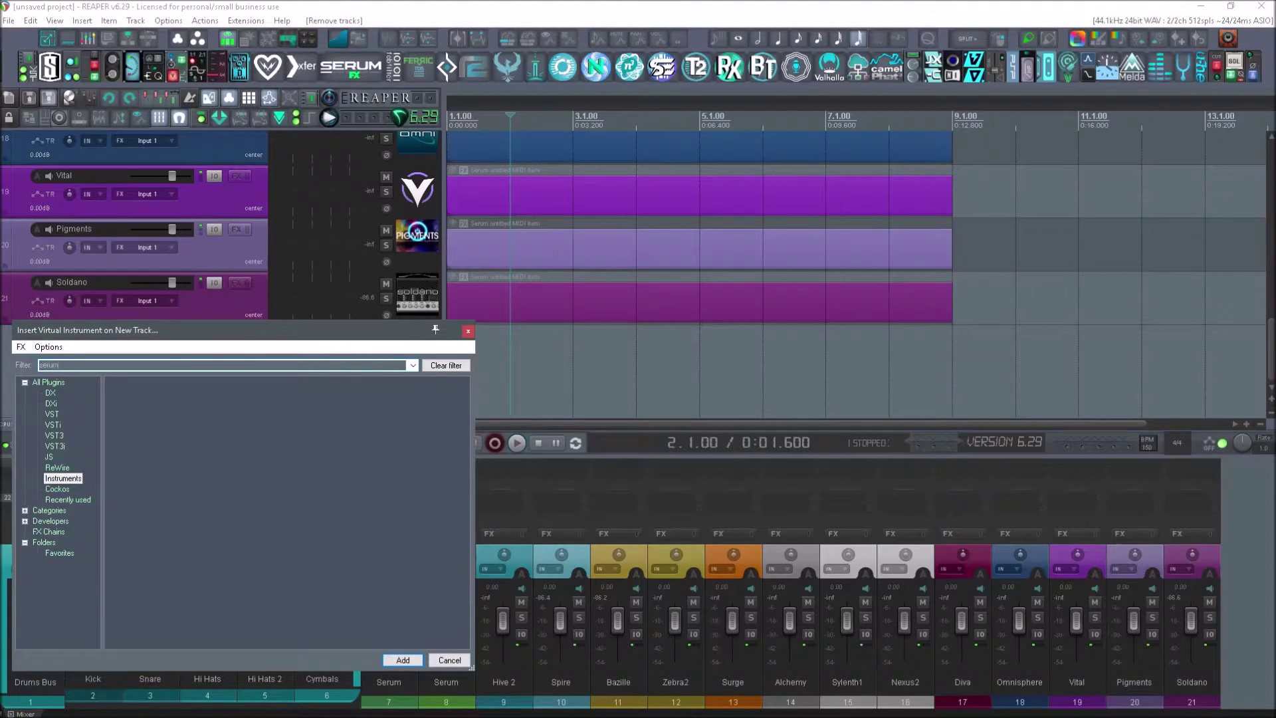
key(Return)
drag(336, 49, 588, 57)
Step: Add VST: ReaEQ (Cockos) to the new Serum track's FX chain, searching all plugins for "reaeq"
click(279, 573)
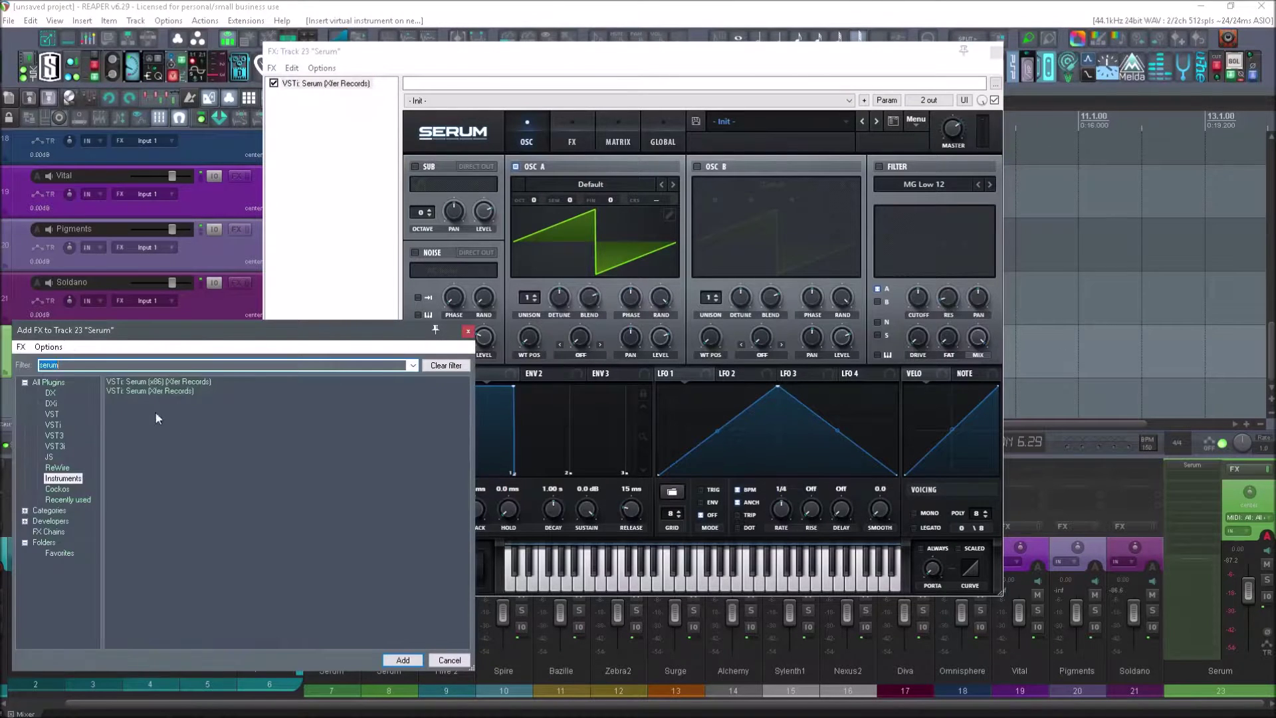
text(rea)
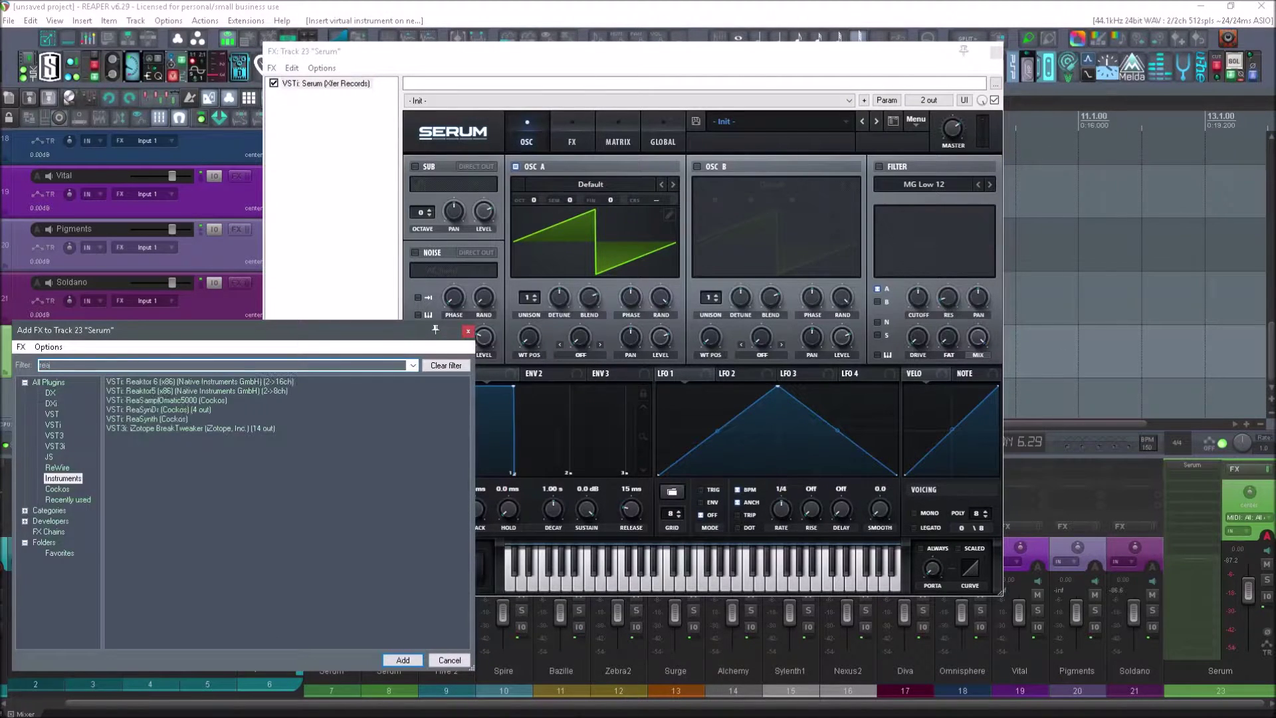
text(eq)
click(46, 383)
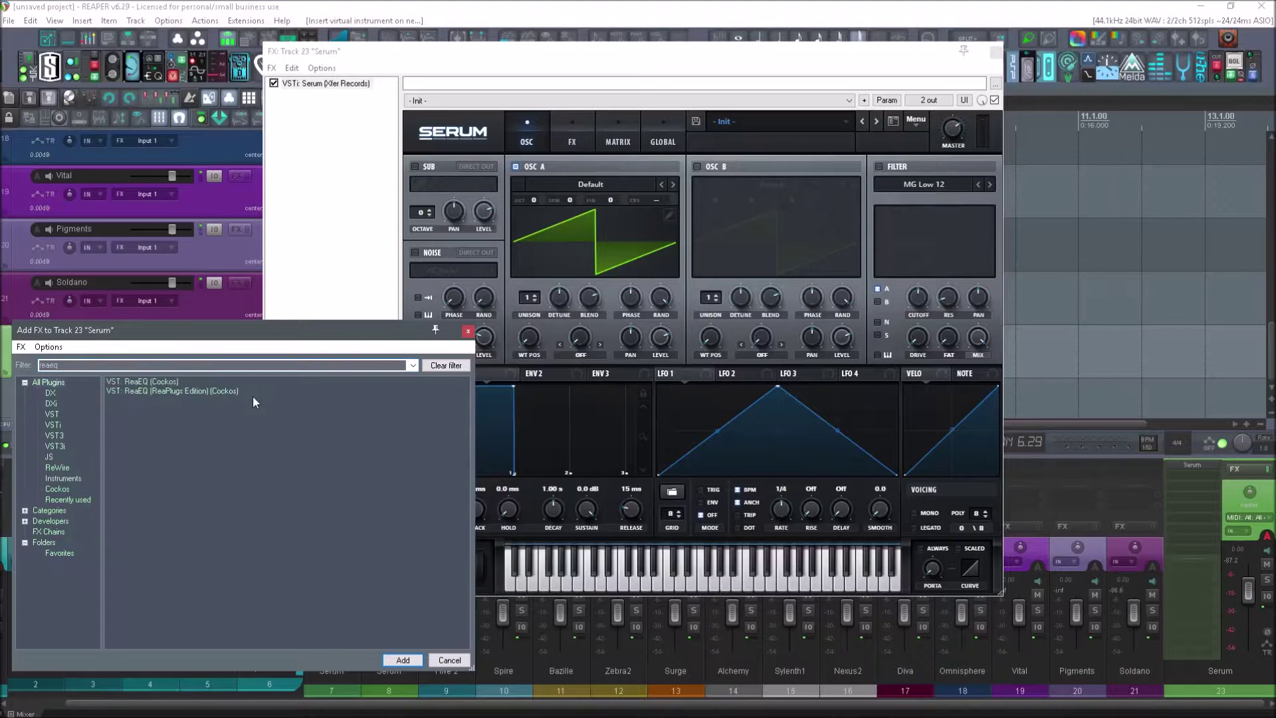
click(158, 383)
click(412, 661)
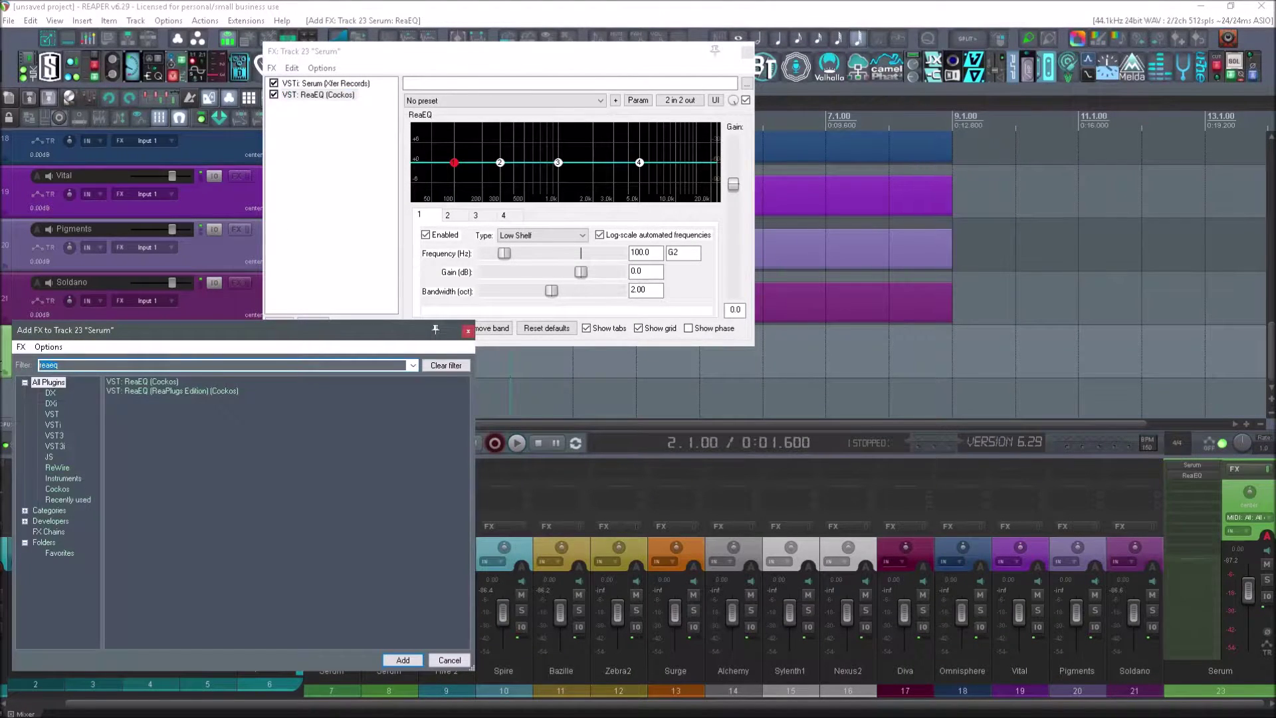
Step: Add JS: ReEQ to the Serum track's FX chain, after ReaEQ
key(BackSpace)
text(reeq)
key(Return)
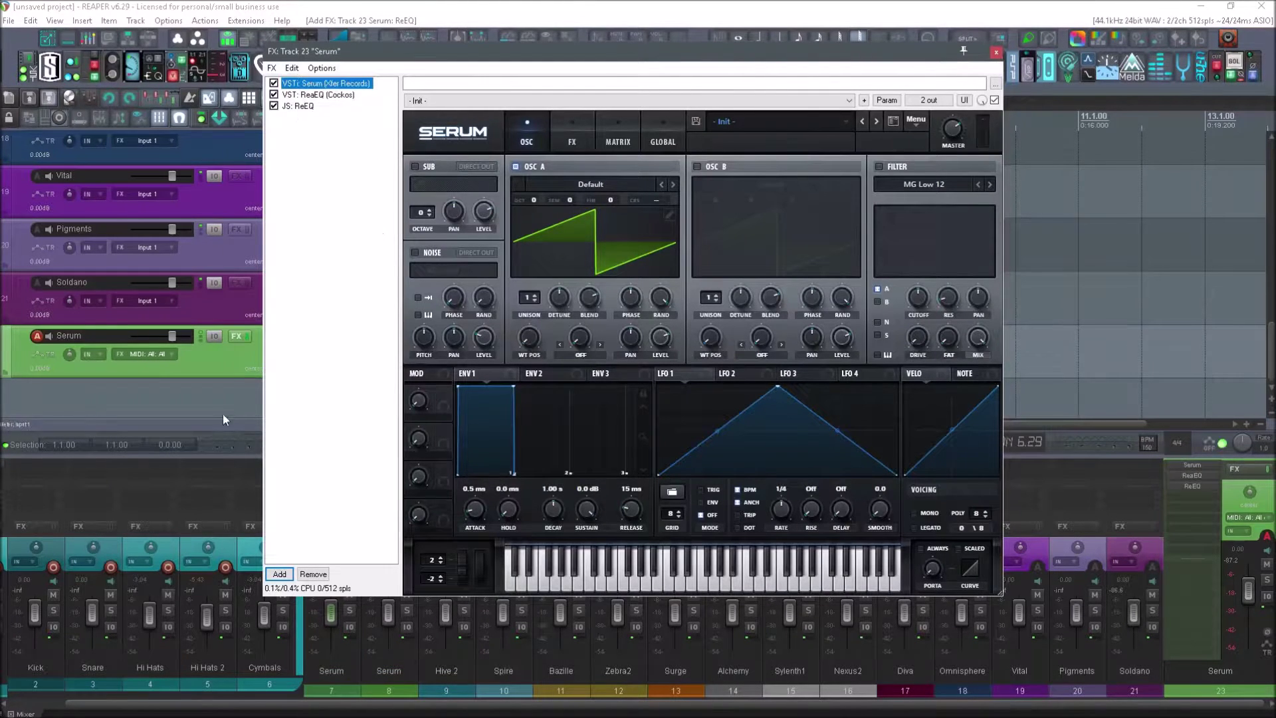
Step: Save the Serum track as a track template named "Serum (REEQ) (Reaeq)" in the TrackTemplates folder
right_click(206, 361)
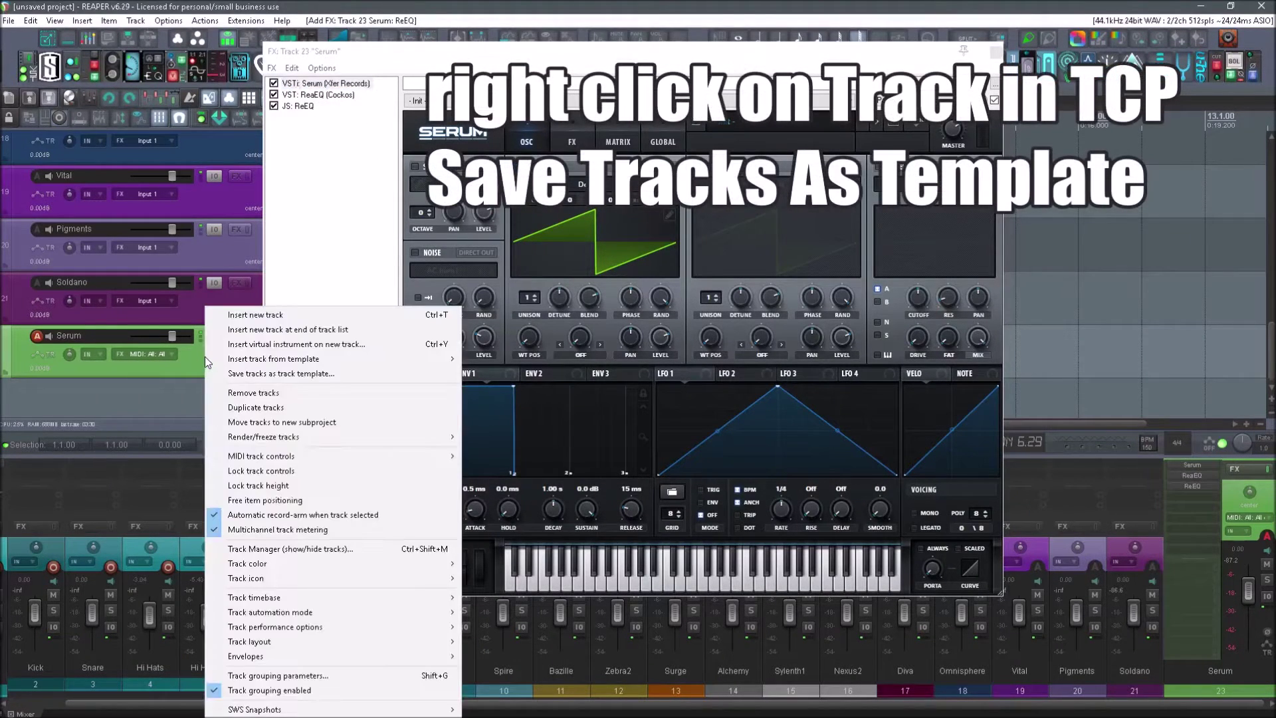
click(238, 373)
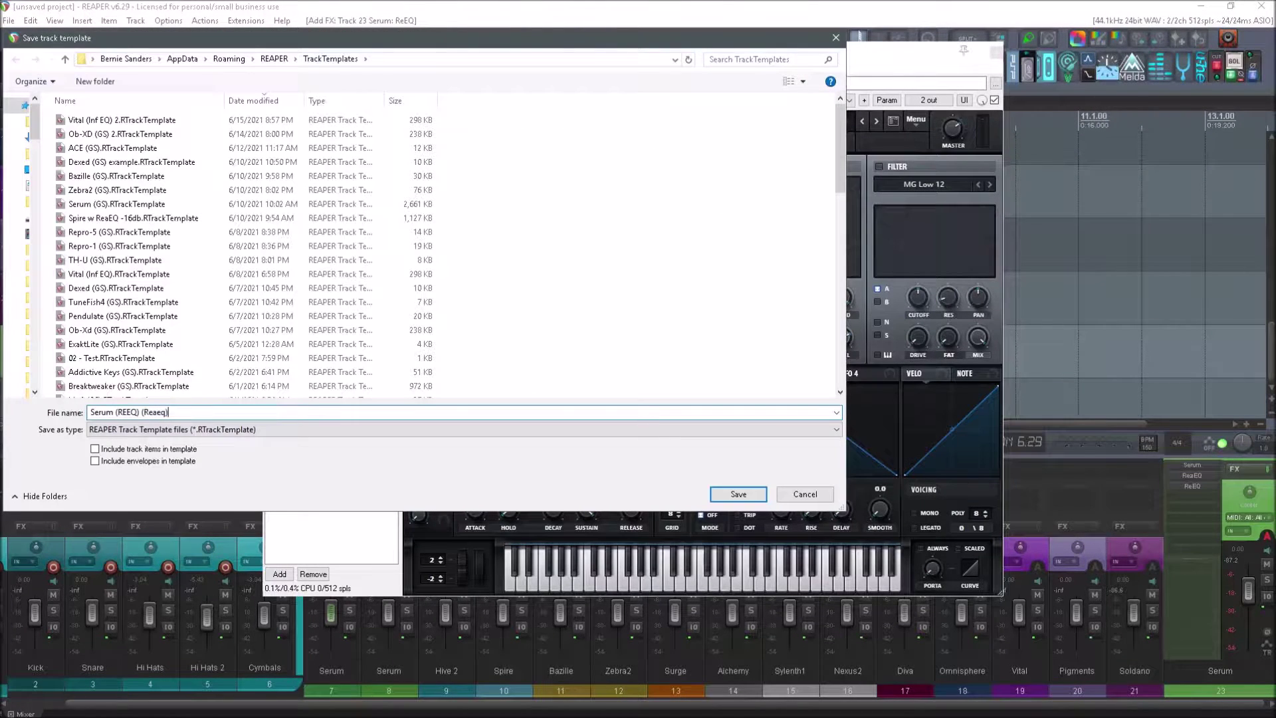
key(Return)
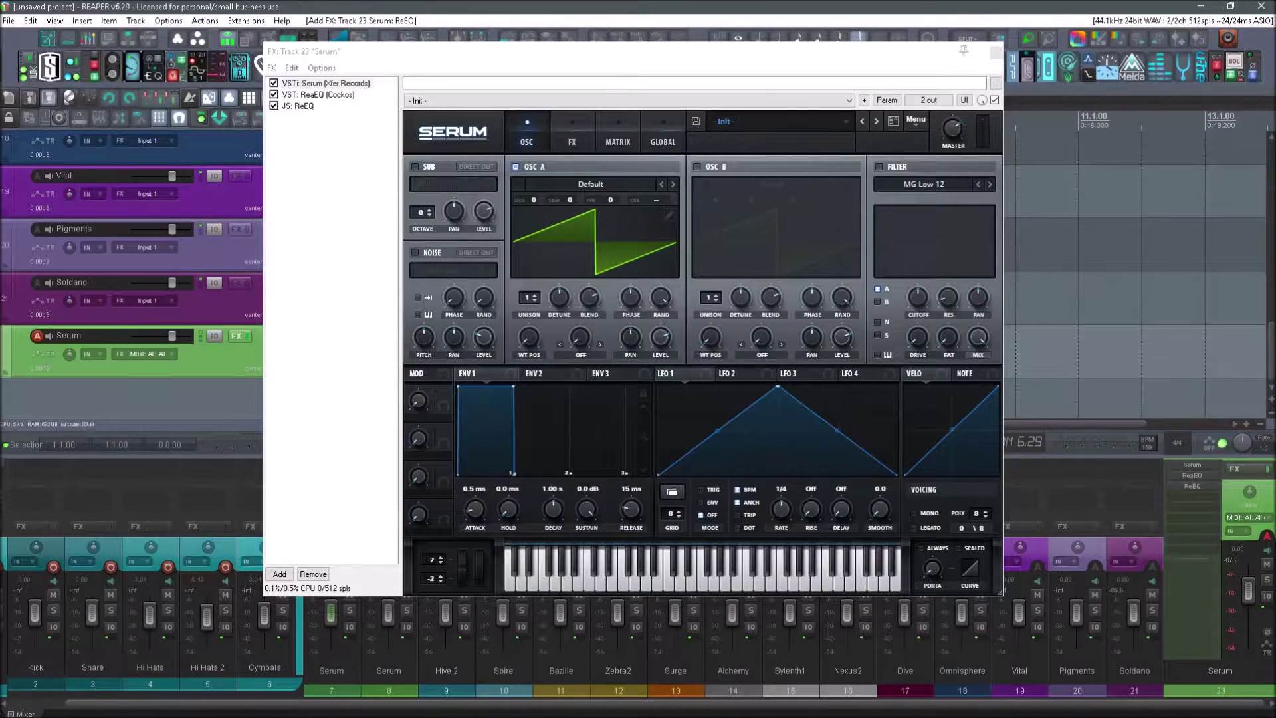
Step: Open the SWS Resources window and look through its track template slots and the available resource types
click(235, 21)
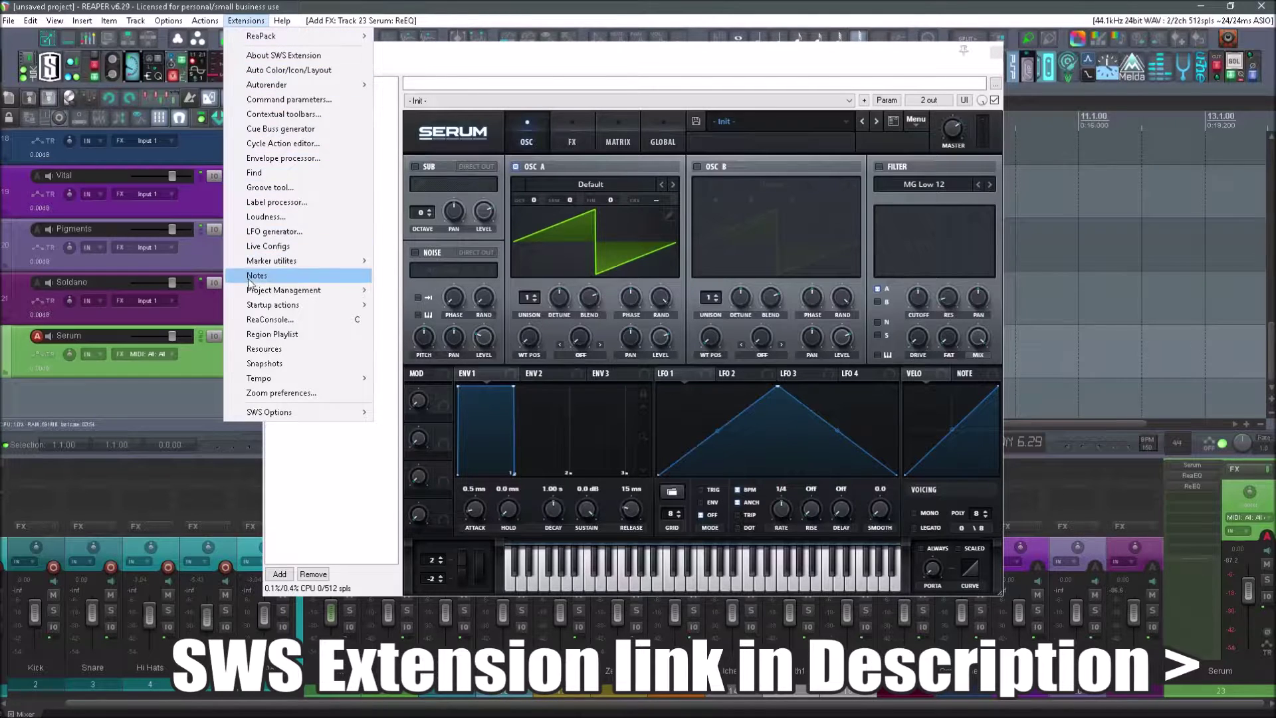
click(266, 349)
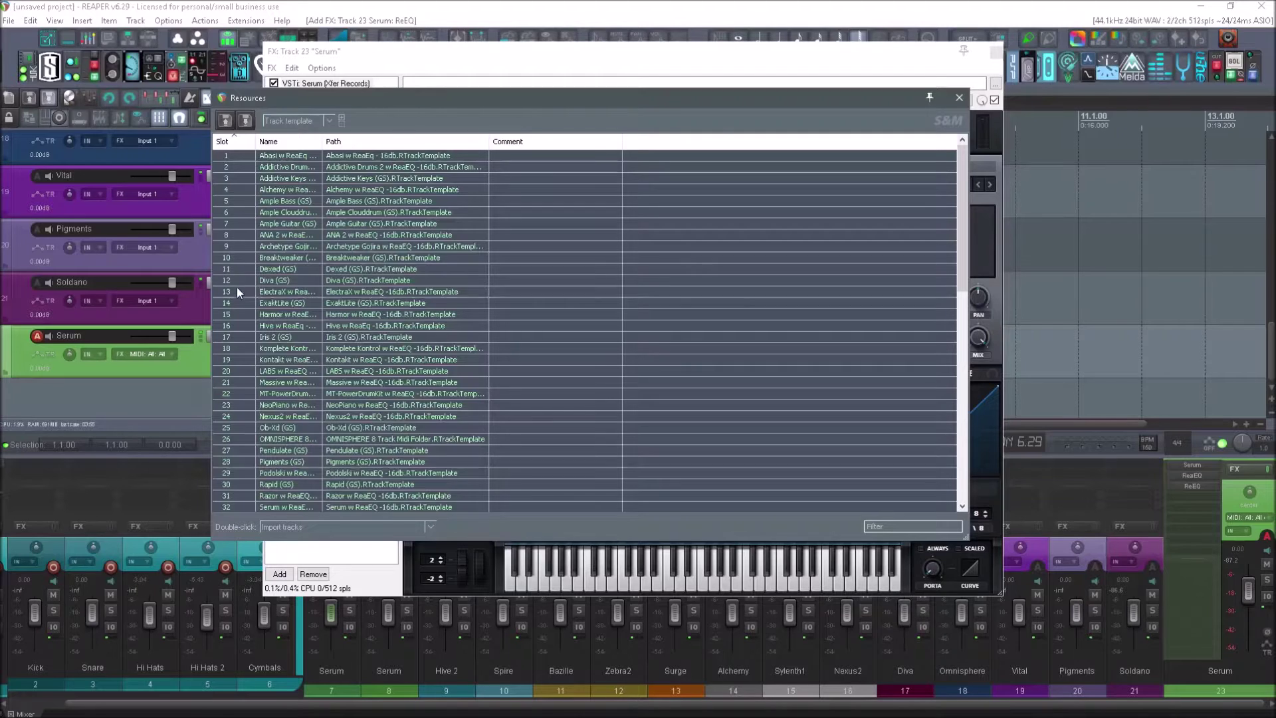
scroll(239, 286, down, 15)
scroll(245, 382, up, 15)
scroll(347, 166, down, 13)
click(332, 122)
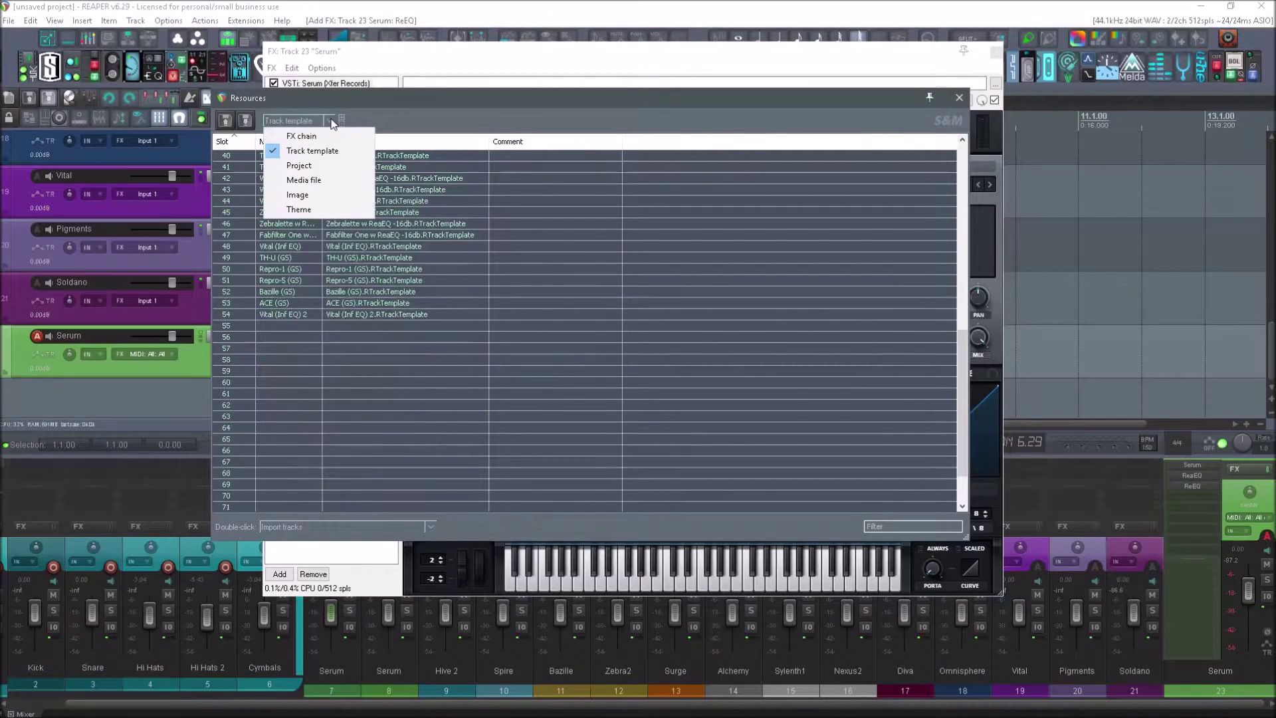
Step: Check where track templates are stored by browsing the REAPER resource folder and its TrackTemplates subfolder, without loading a file
right_click(345, 323)
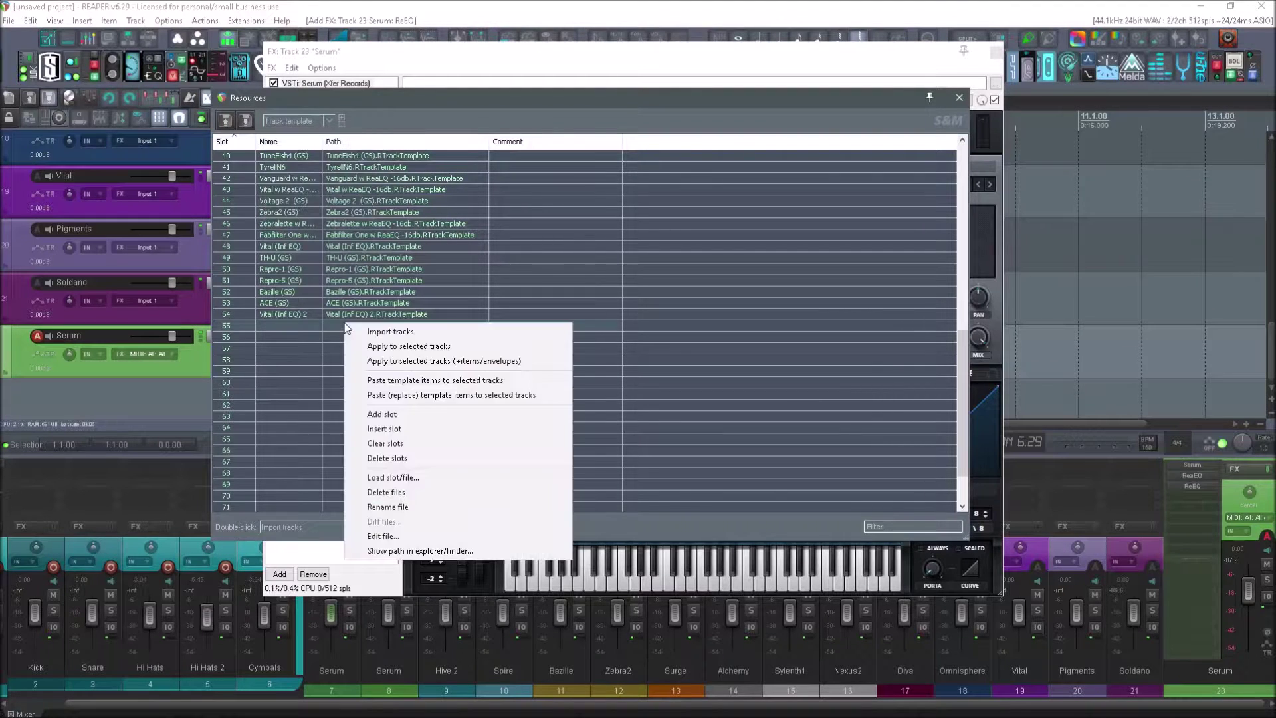
click(393, 475)
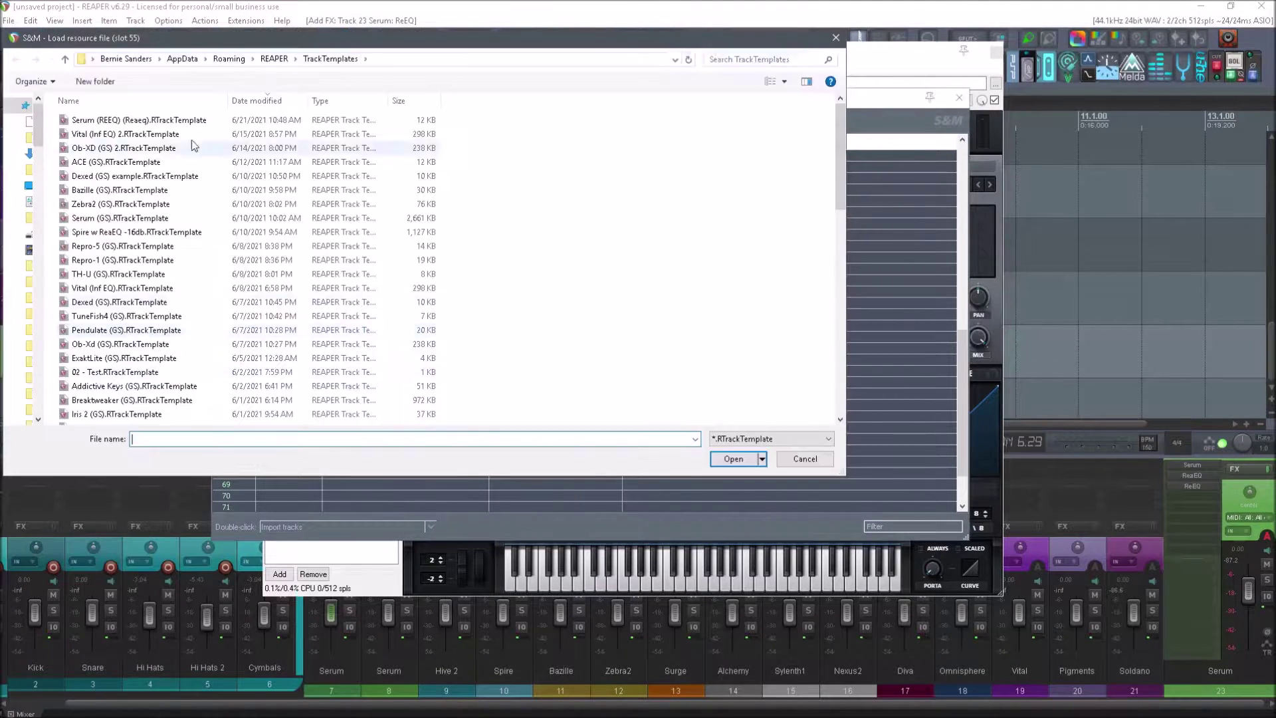
click(273, 59)
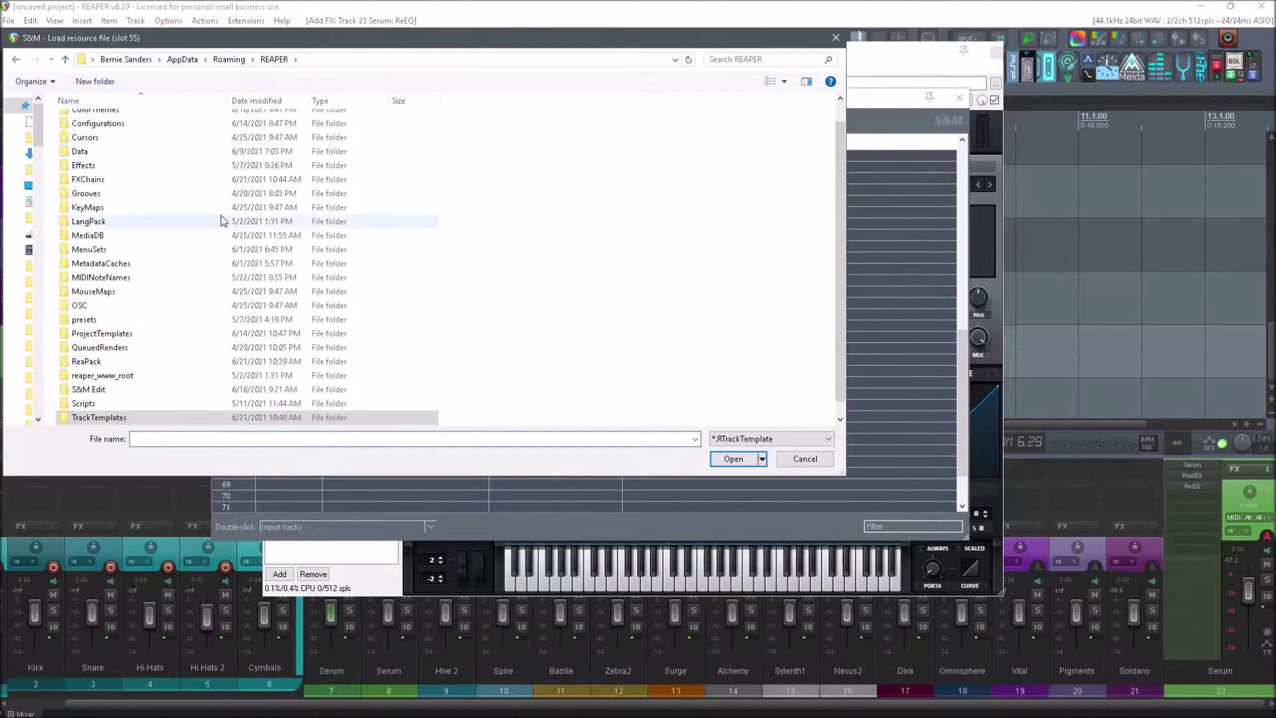
double_click(100, 403)
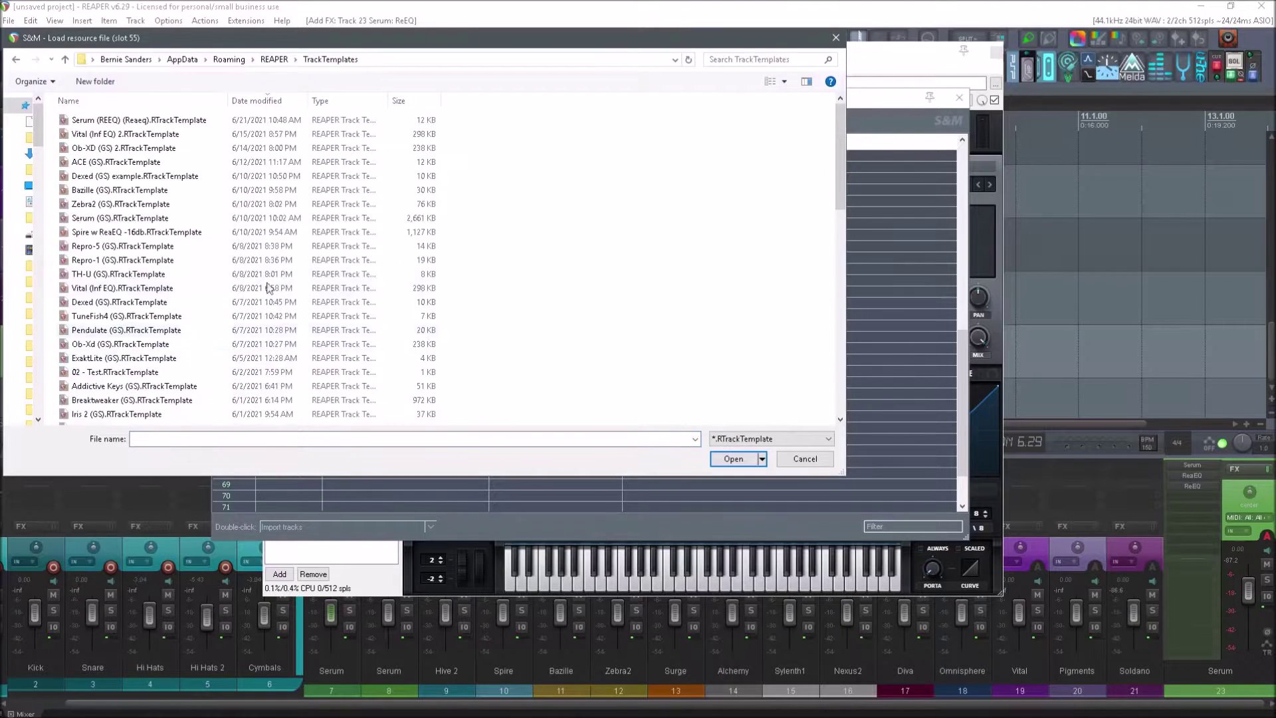
click(835, 38)
click(181, 22)
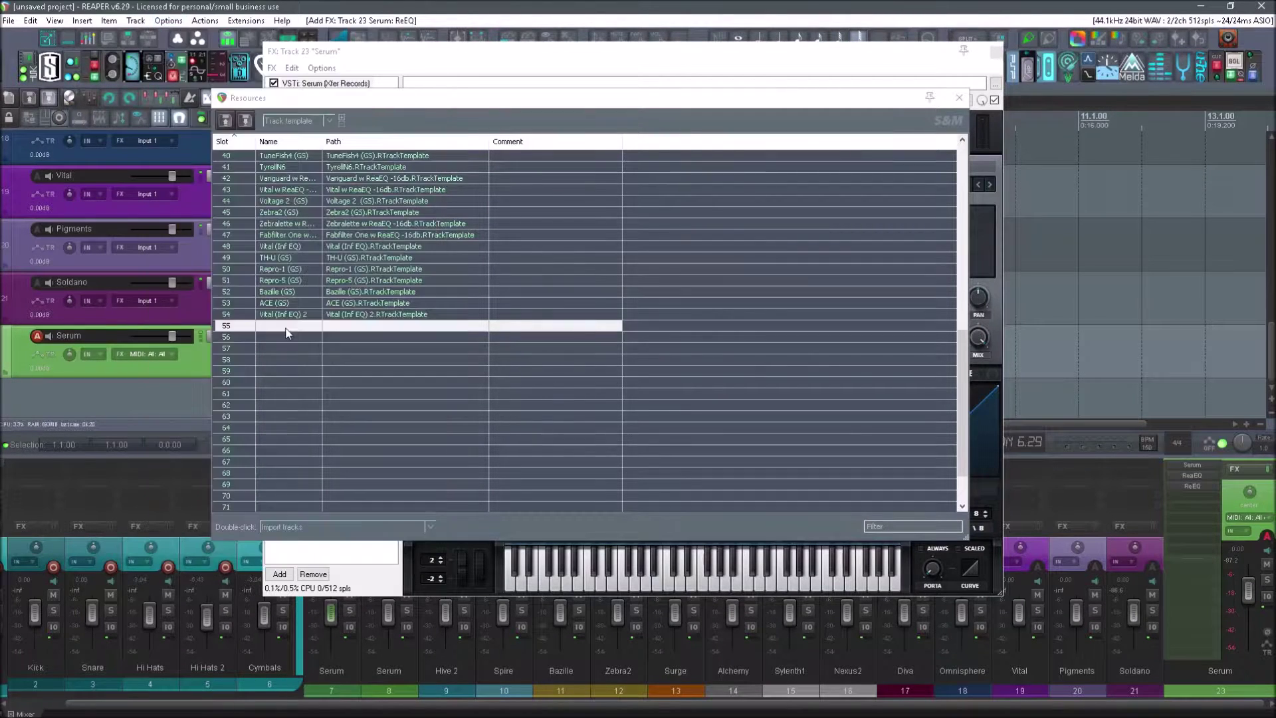
Step: Load "Serum (REEQ) (Reaeq).RTrackTemplate" into resource slot 55 and deselect the Serum track
right_click(285, 327)
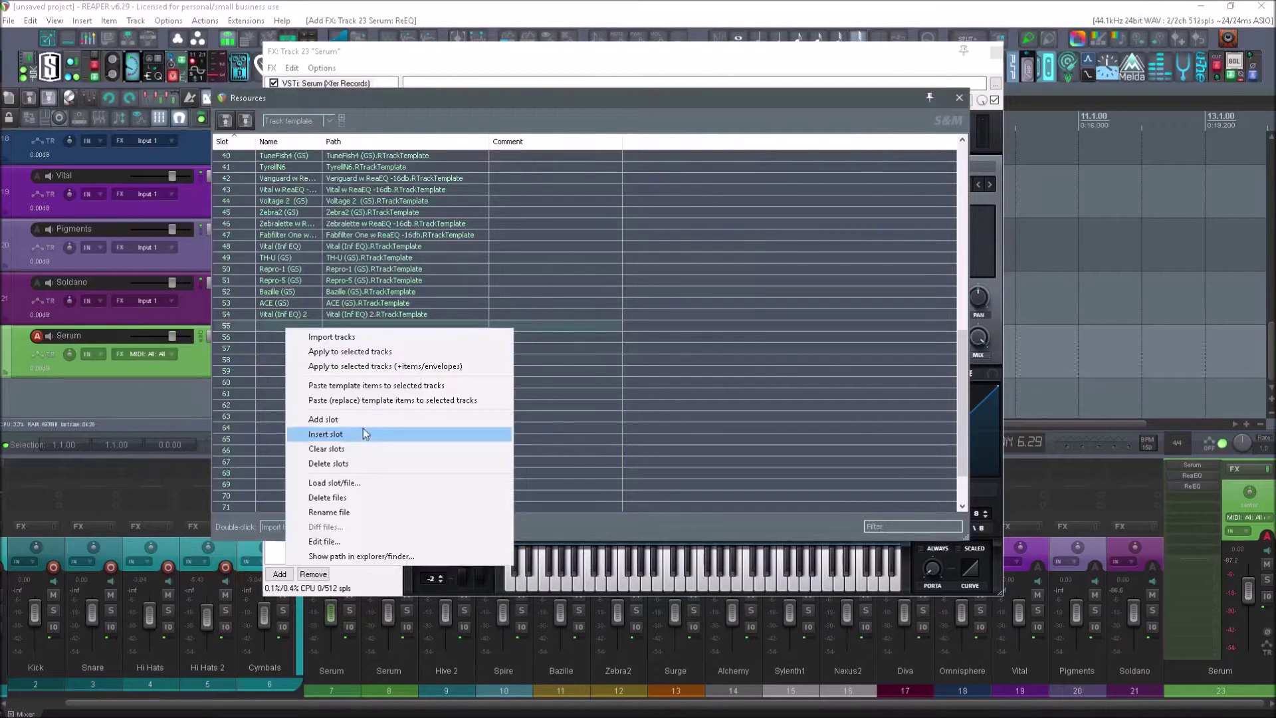
click(340, 485)
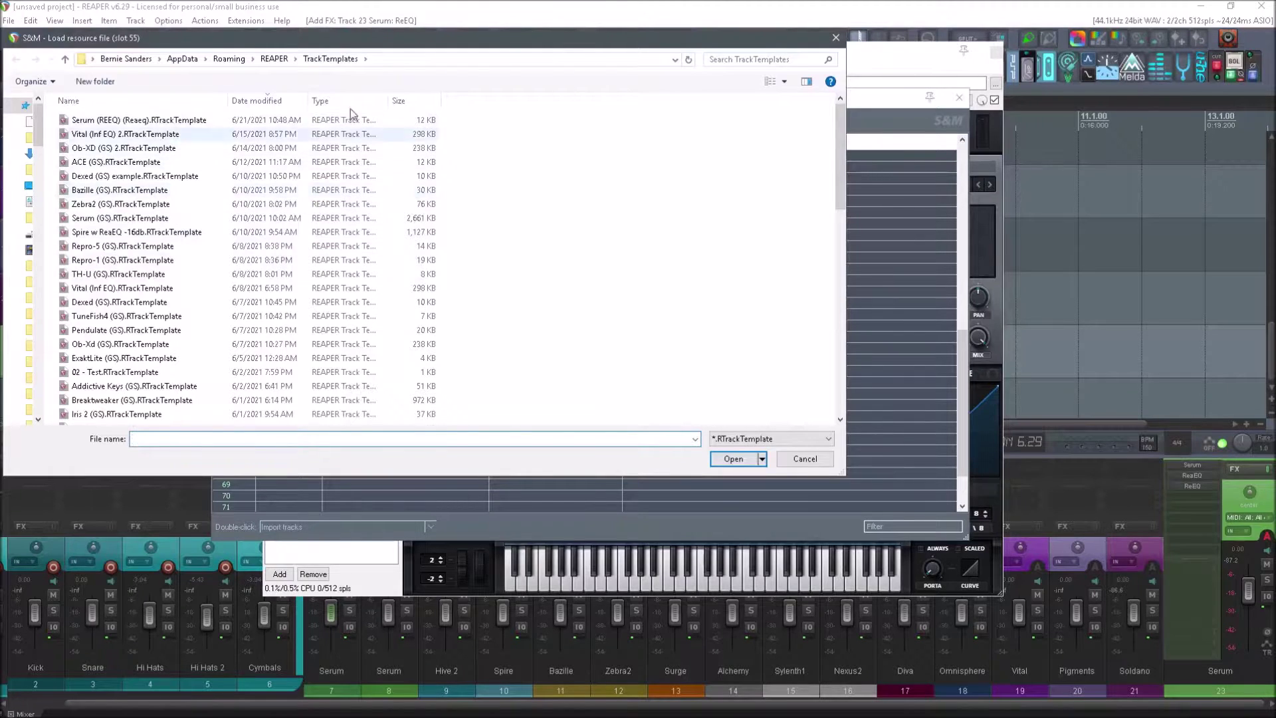
scroll(233, 260, down, 9)
scroll(208, 238, up, 9)
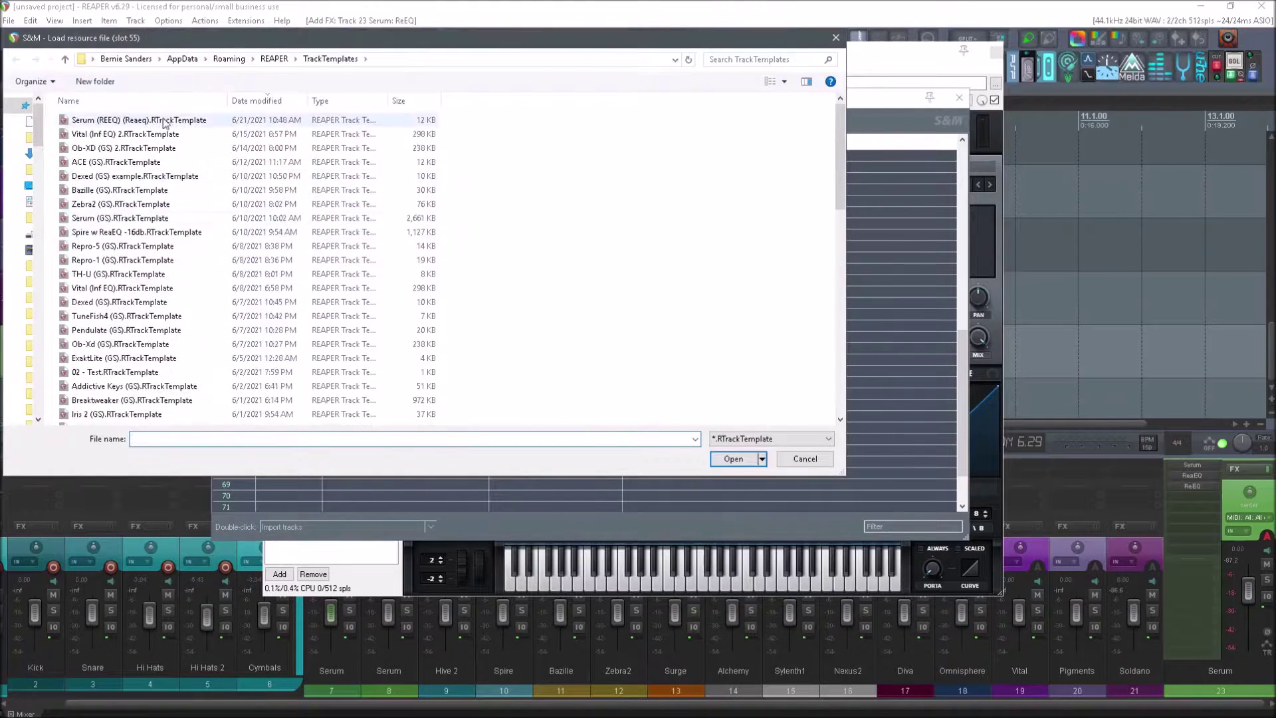
double_click(128, 121)
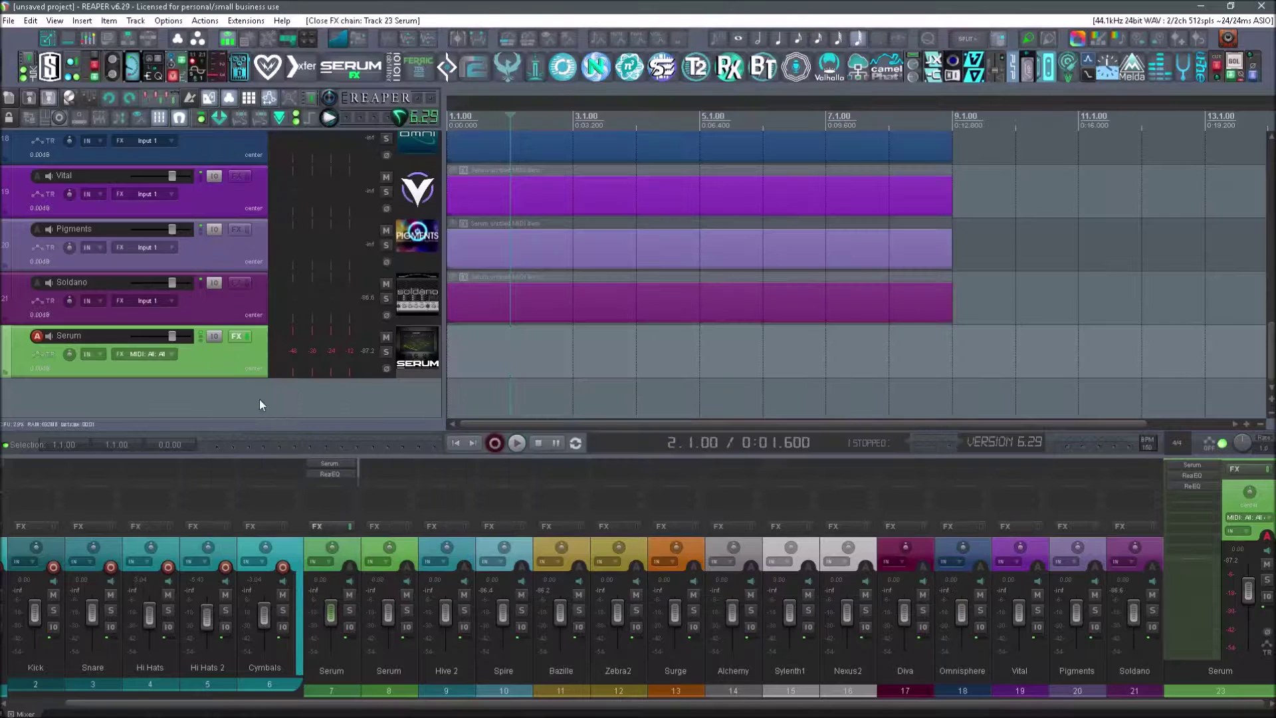
click(268, 402)
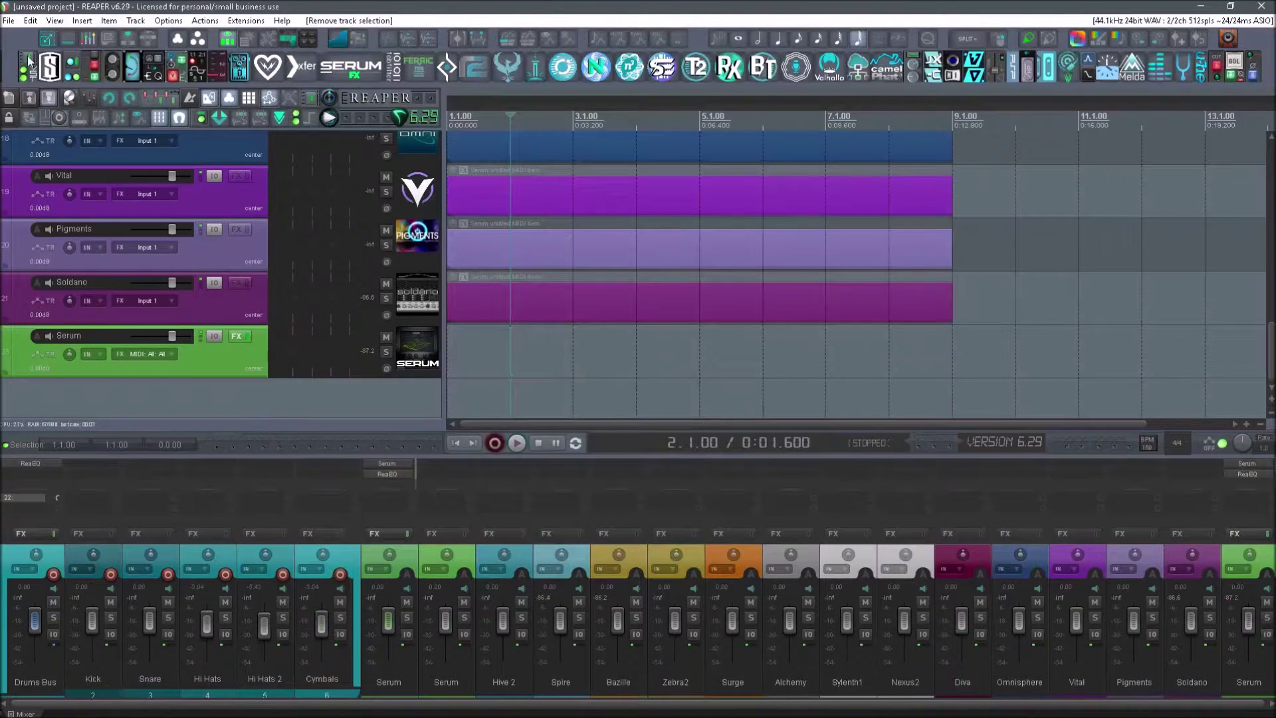
Step: Examine the floating u-he, VST Instruments and Kilohearts Plugins toolbars
key(g)
key(g)
key(u)
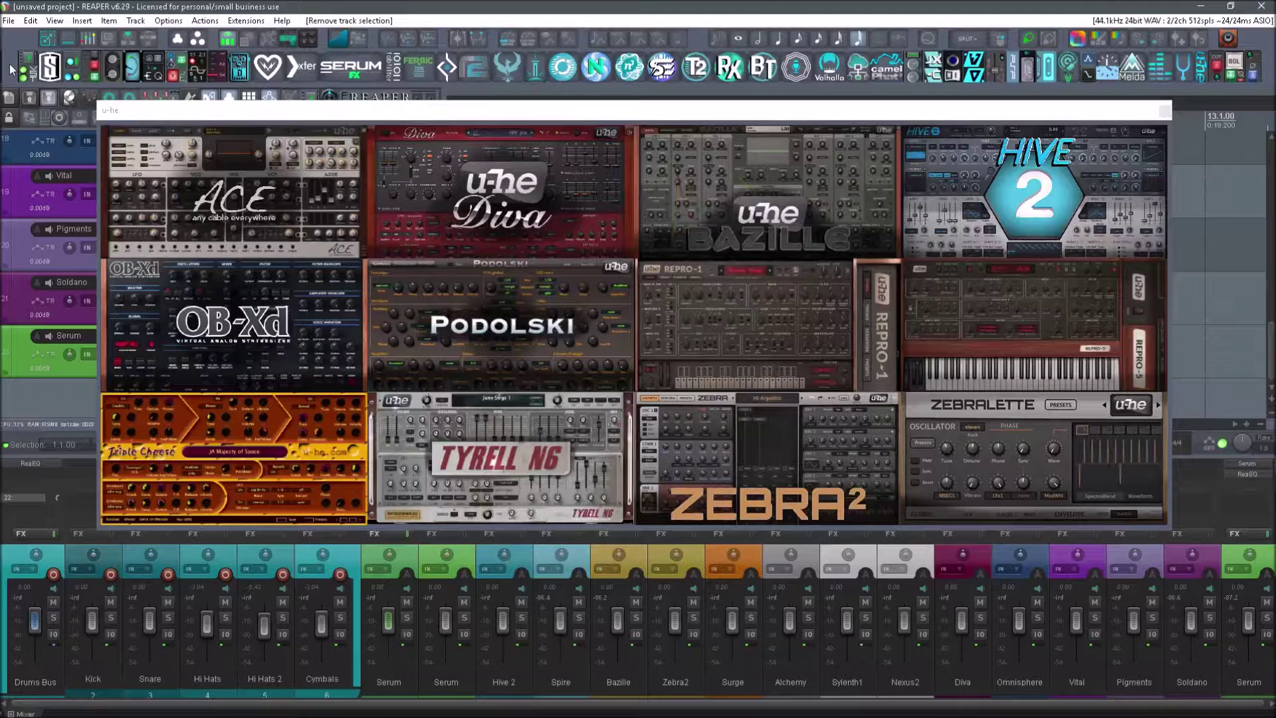
click(11, 69)
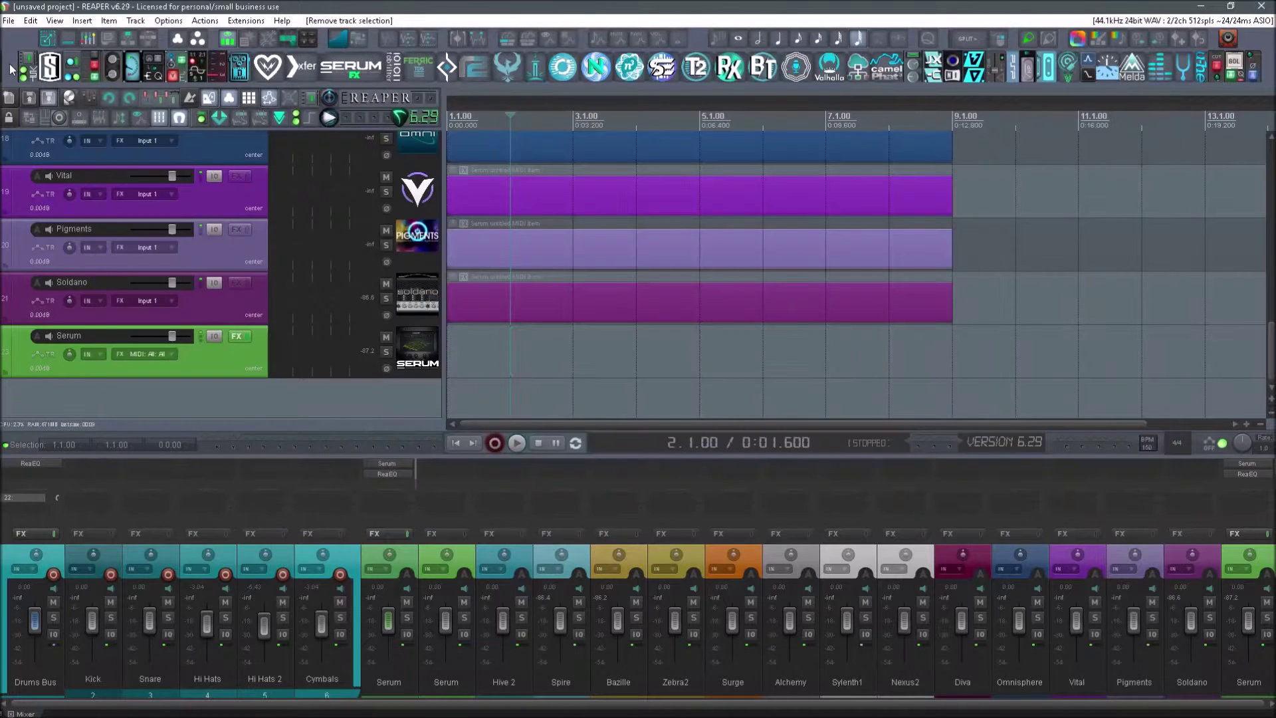
click(11, 68)
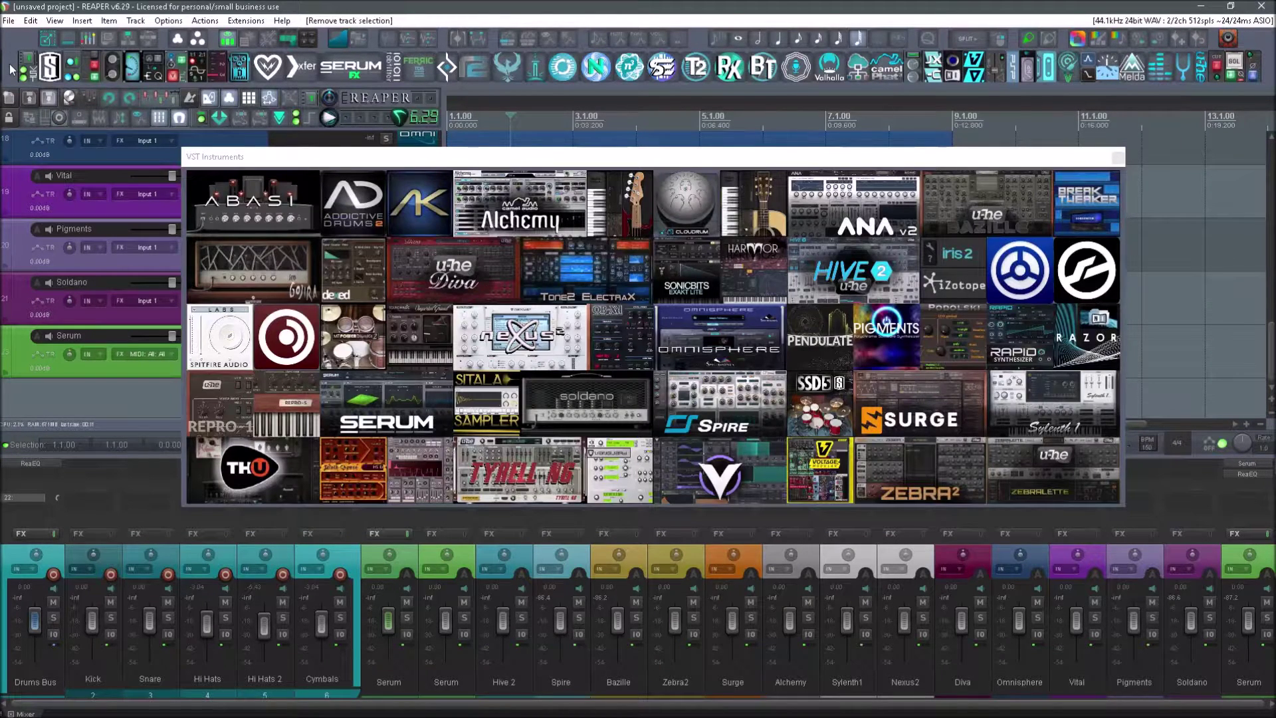
click(11, 69)
click(11, 69)
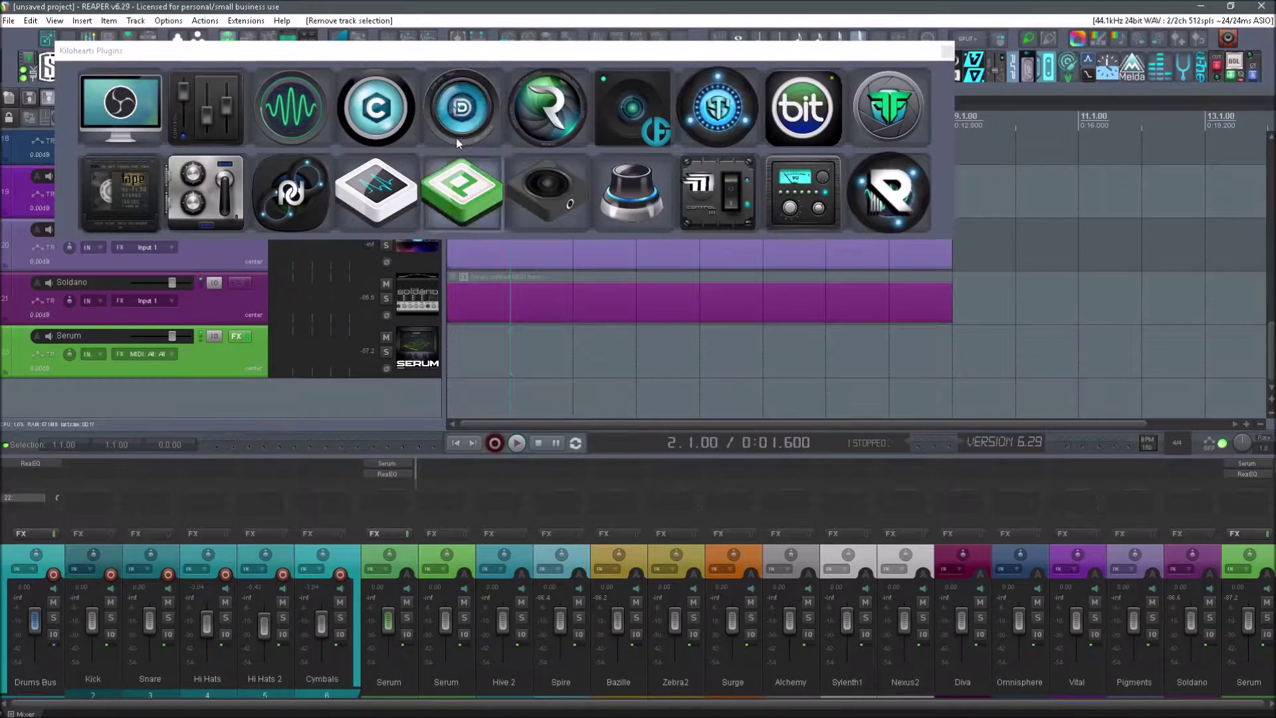
scroll(371, 118, down, 1)
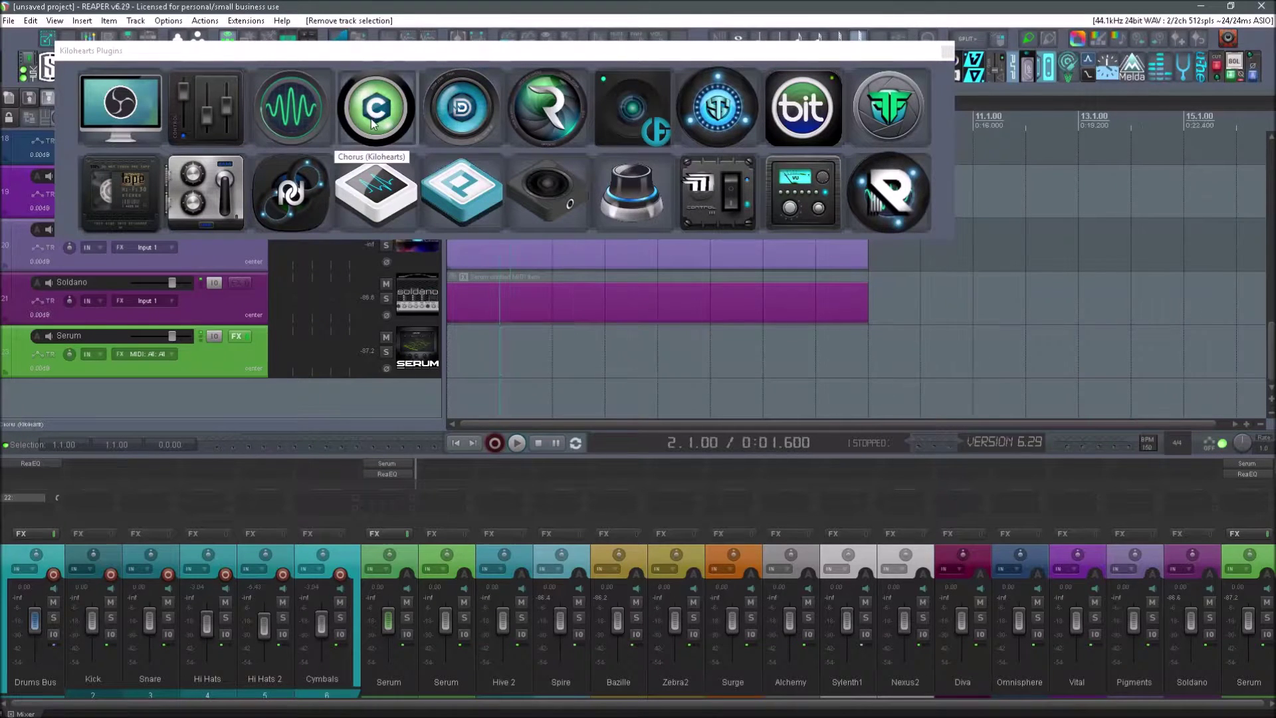
Step: Open the floating Toolbar 13, start customizing it and bring up the action list for a new toolbar entry
key(Escape)
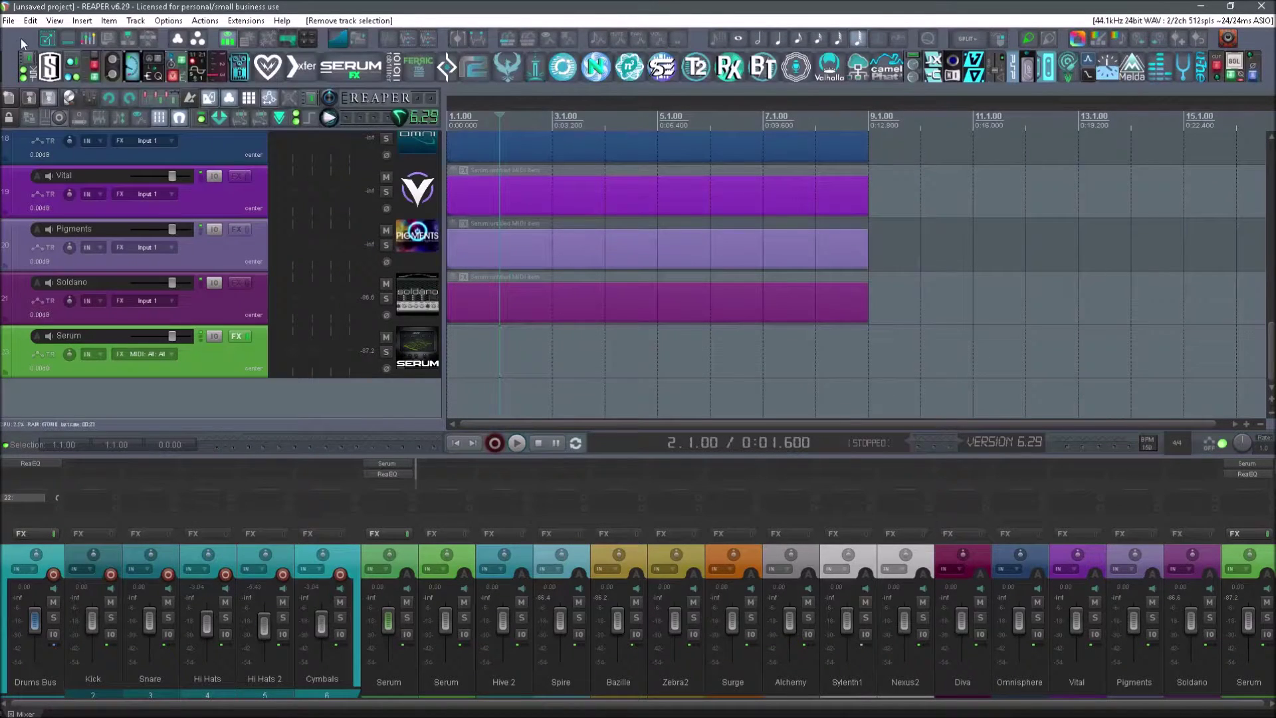
right_click(24, 40)
click(12, 40)
right_click(343, 117)
mouse_move(415, 142)
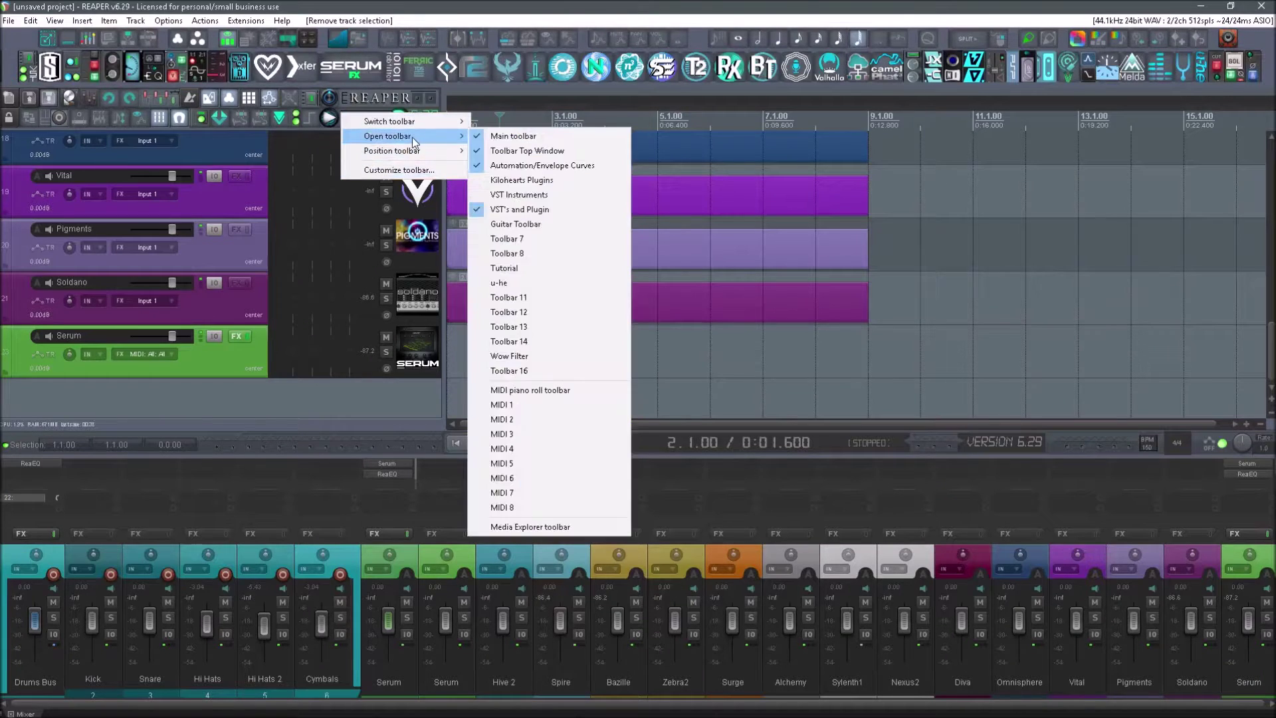
click(541, 330)
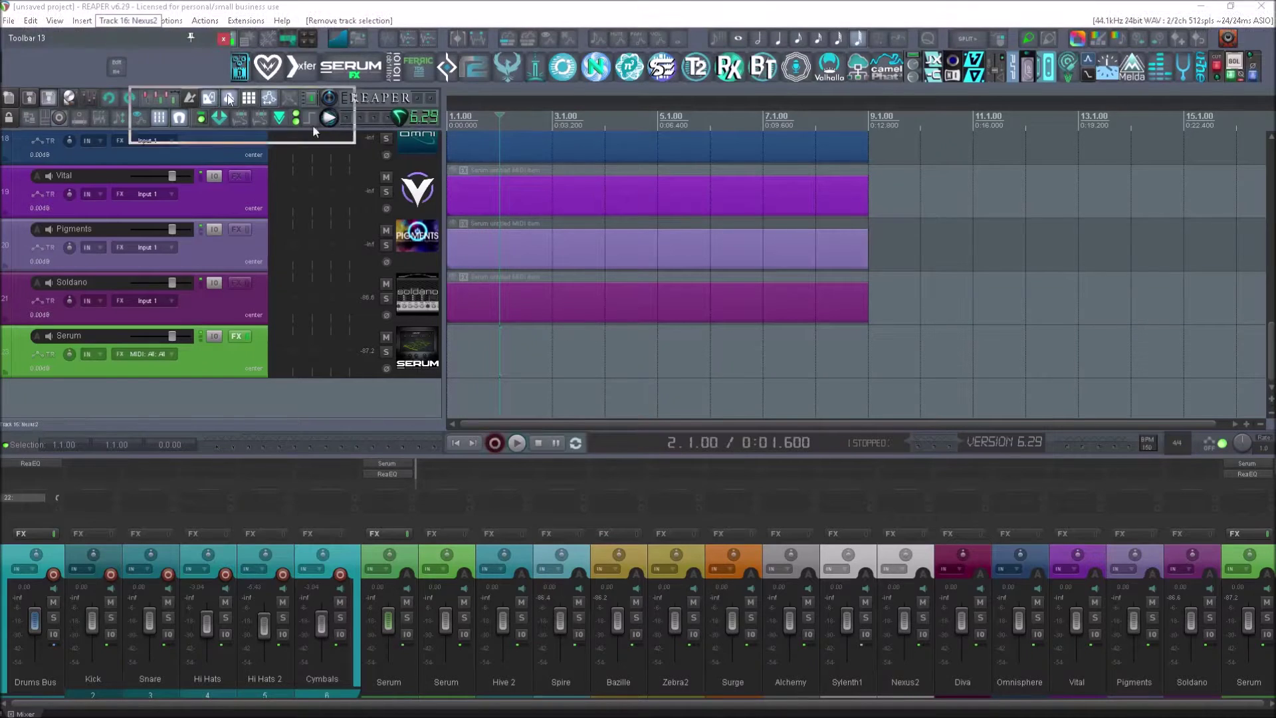
right_click(466, 218)
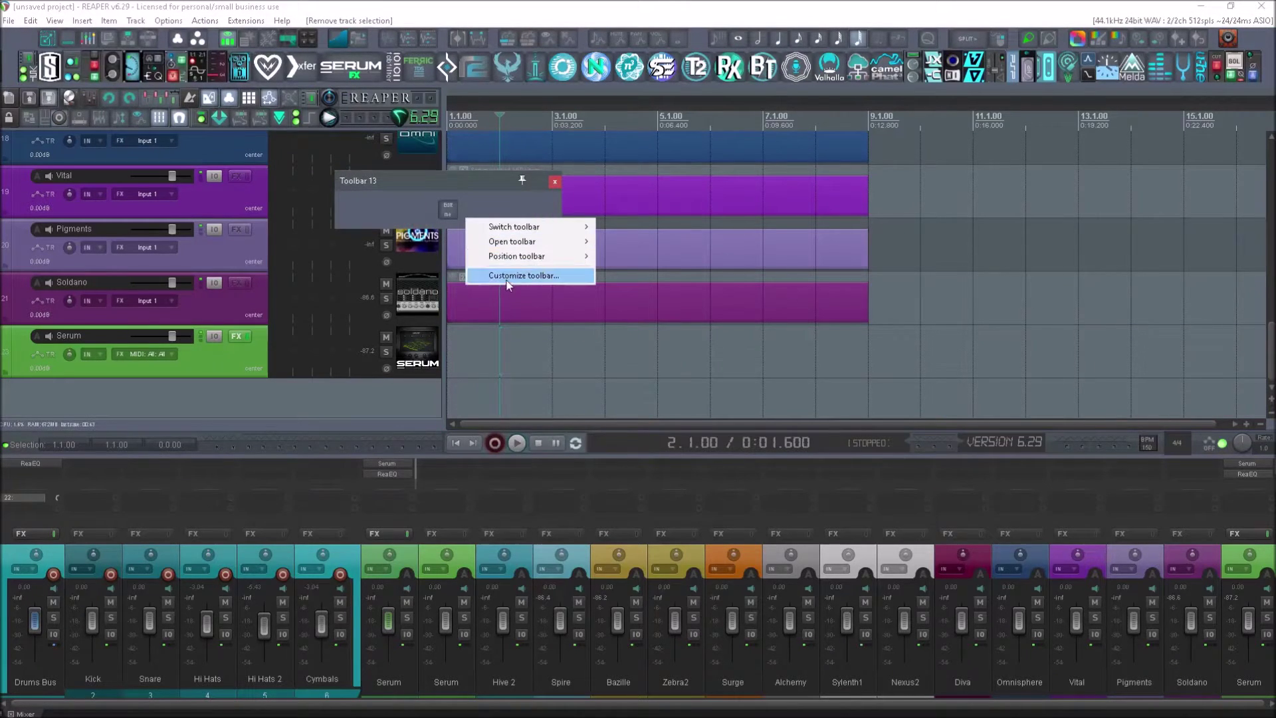
click(507, 279)
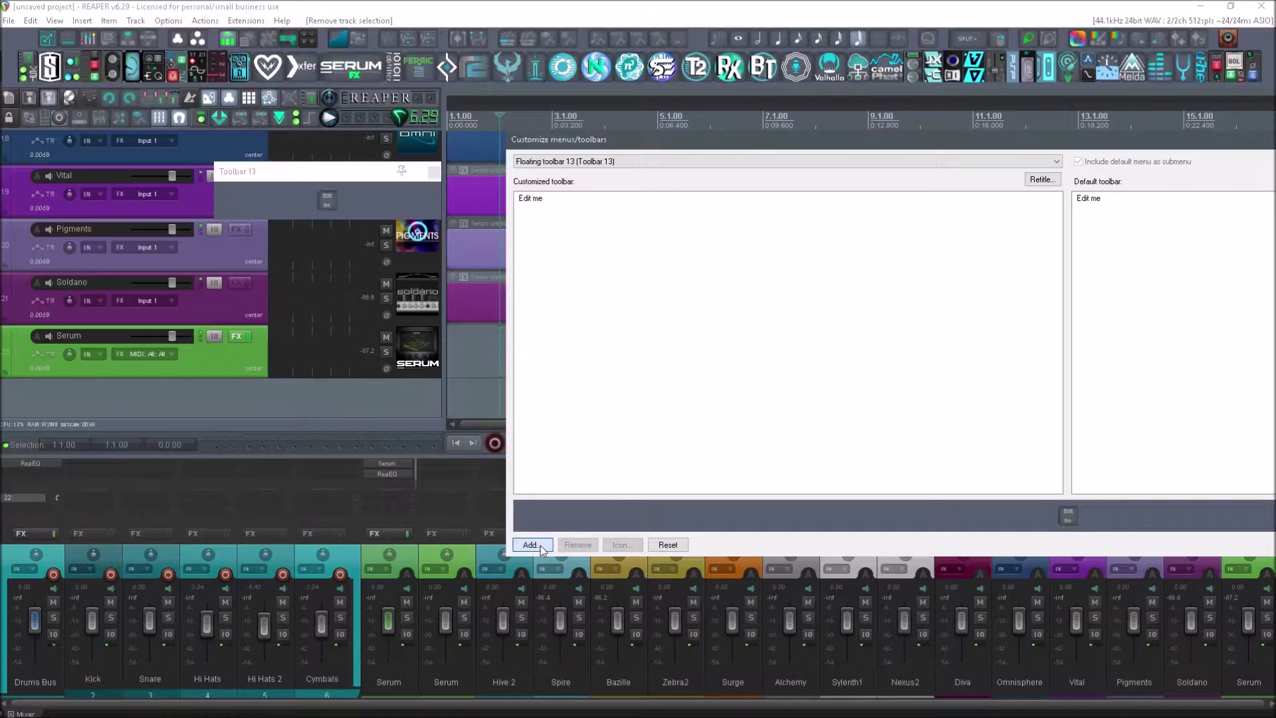
click(541, 546)
Step: Check which slot holds the Serum (REEQ) (Reaeq) track template in the SWS Resources window
click(239, 21)
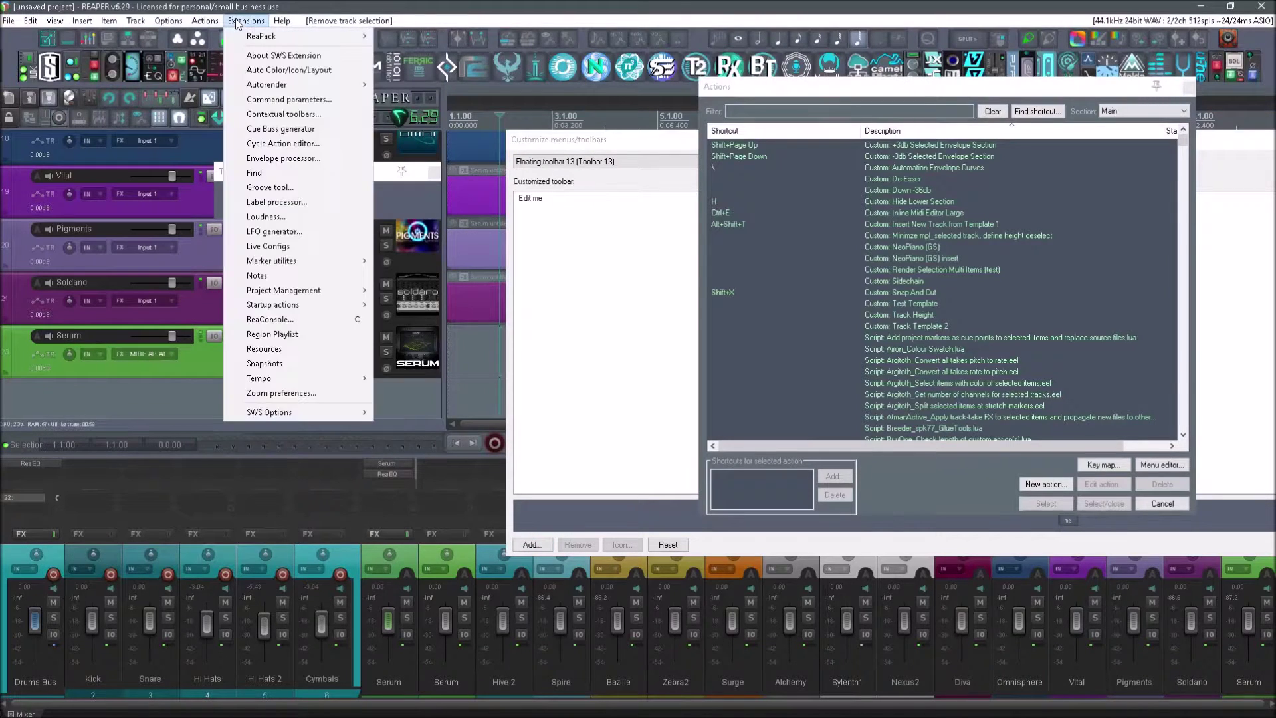
click(265, 348)
drag(372, 98, 234, 86)
scroll(125, 305, down, 15)
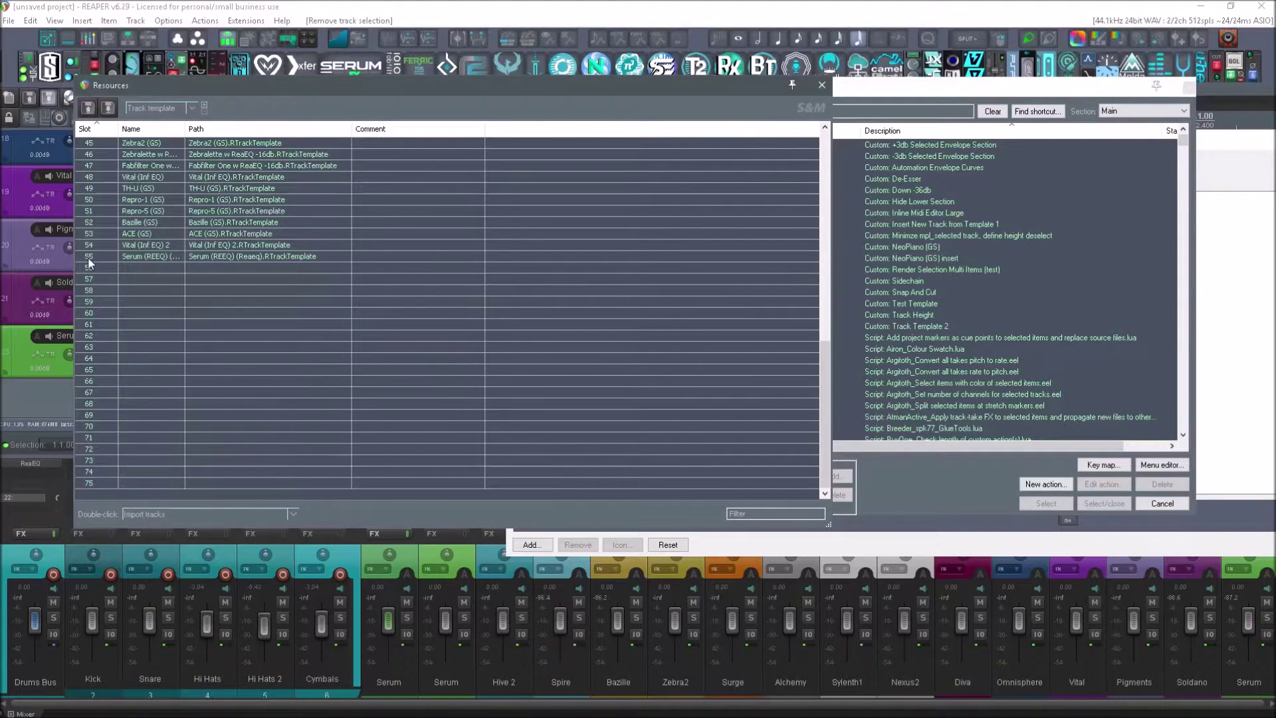
Step: Filter the actions by "import track 55" and add "SWS/S&M: Resources - Import tracks from track template, slot 55" to Toolbar 13
click(933, 110)
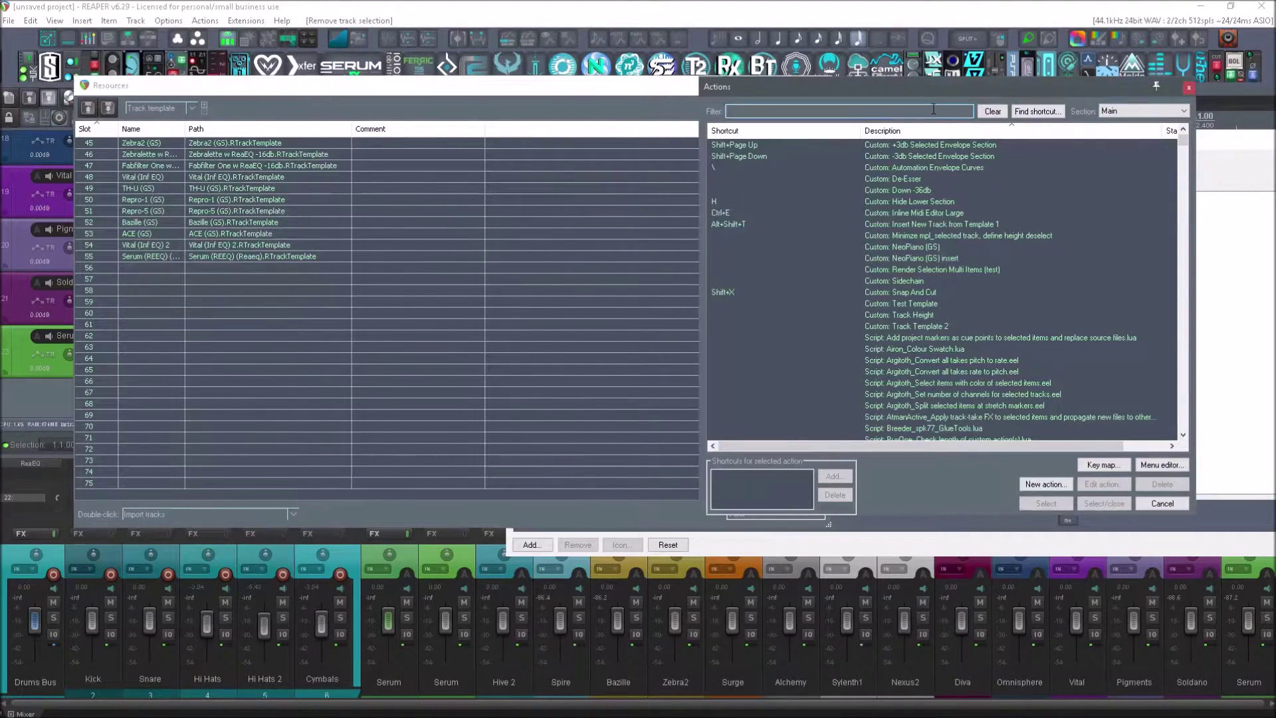
text(import track)
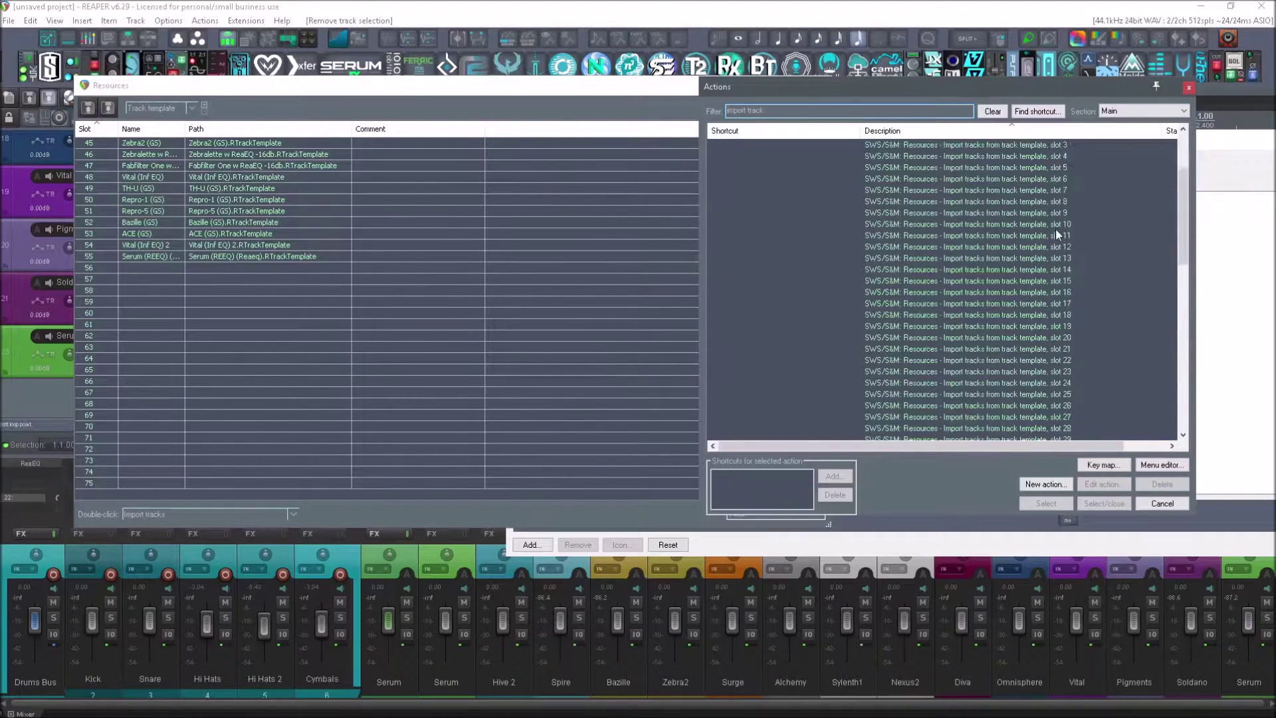
scroll(1053, 246, down, 14)
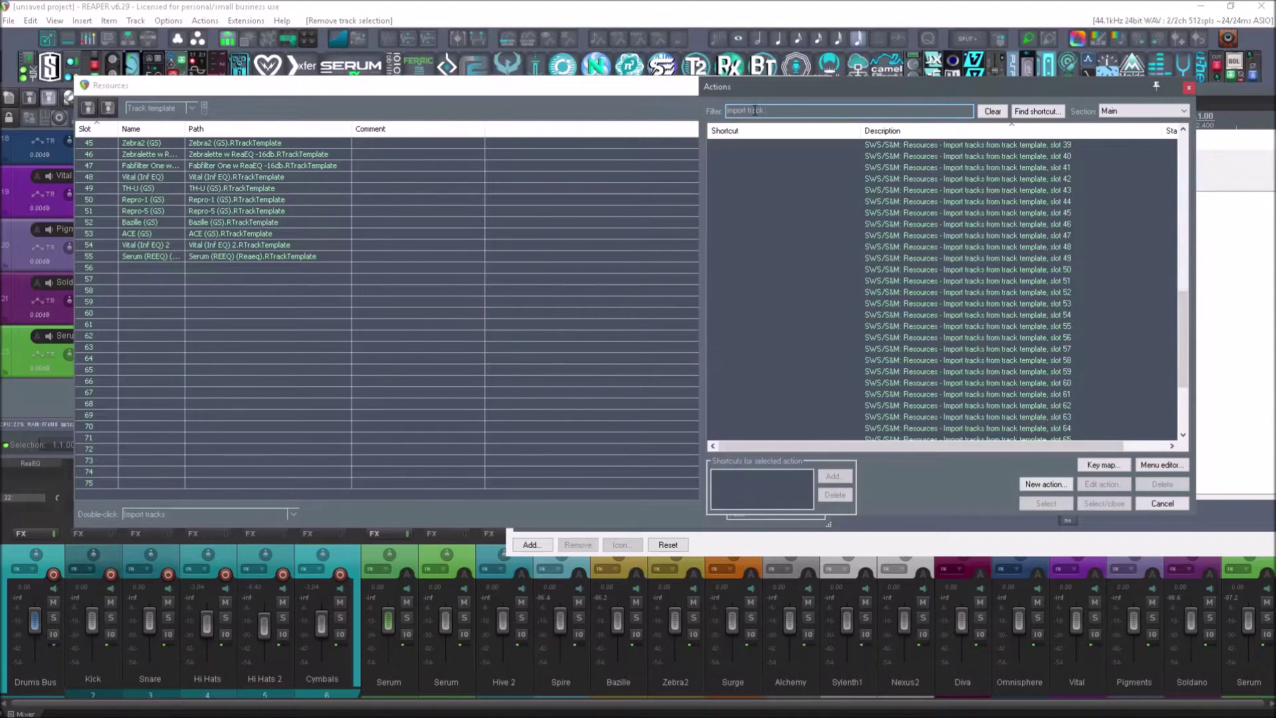
text(55)
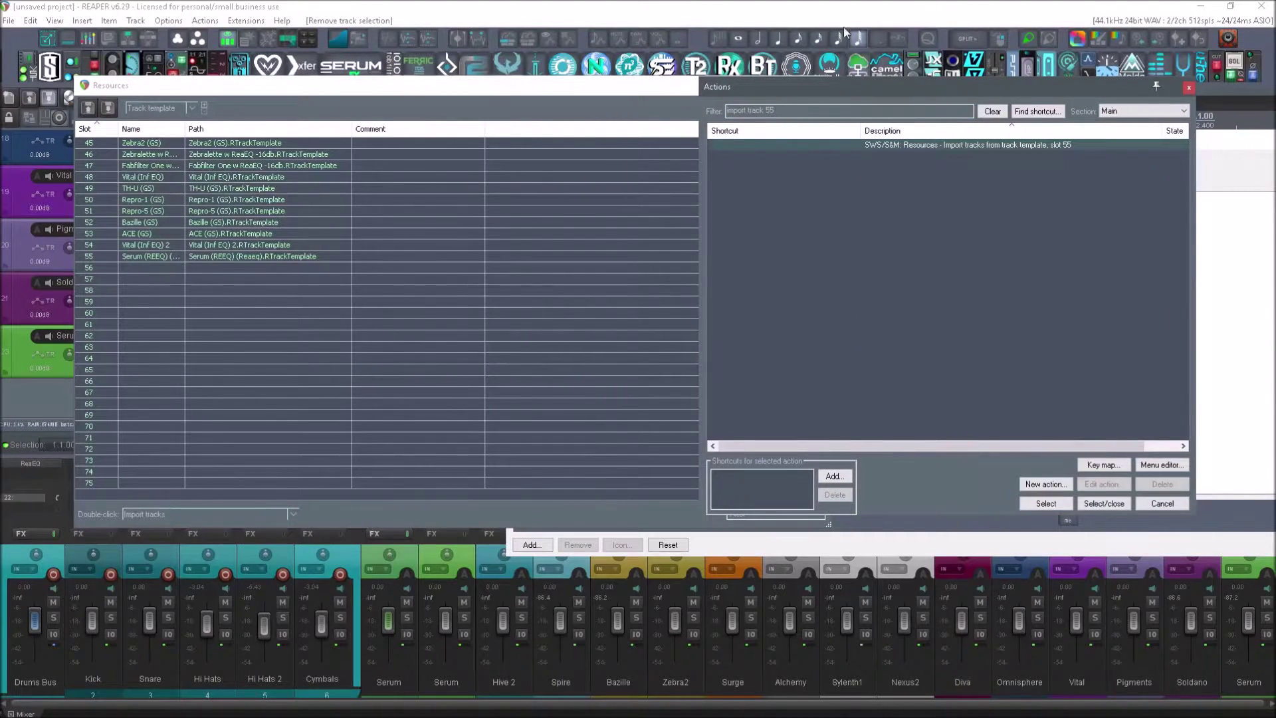
click(582, 92)
click(816, 87)
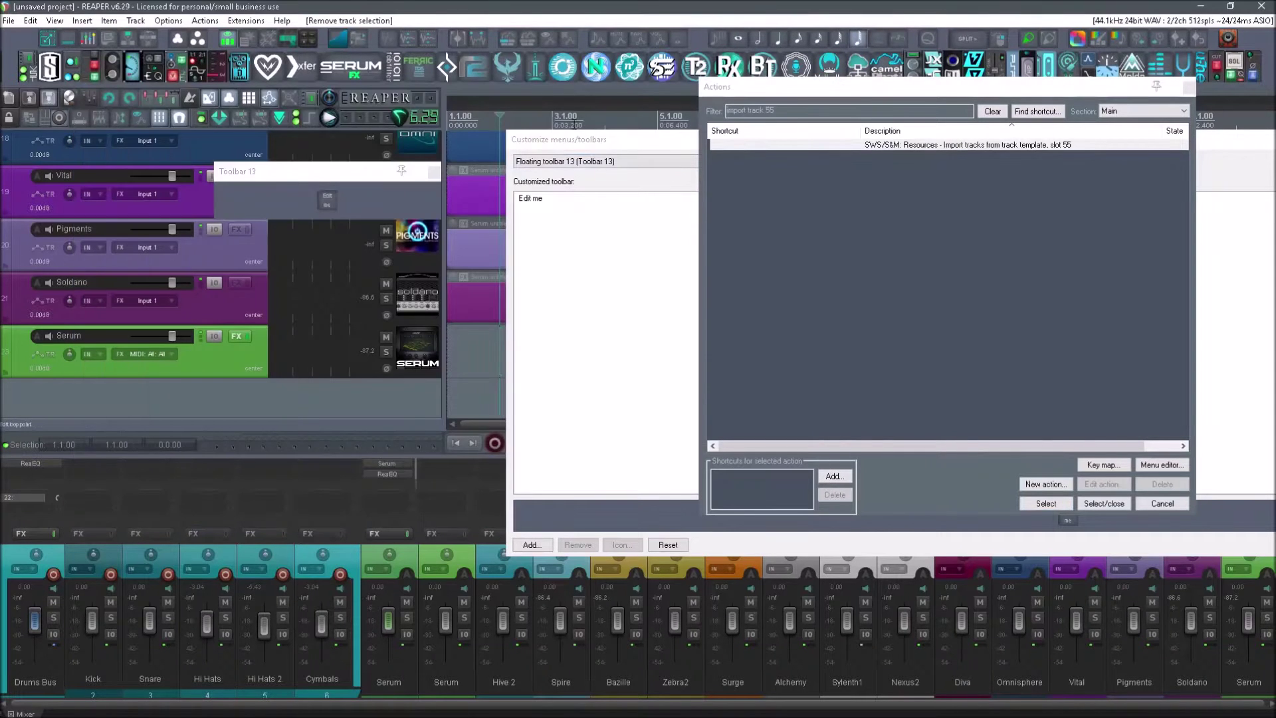
drag(592, 138, 216, 259)
click(963, 144)
click(1046, 503)
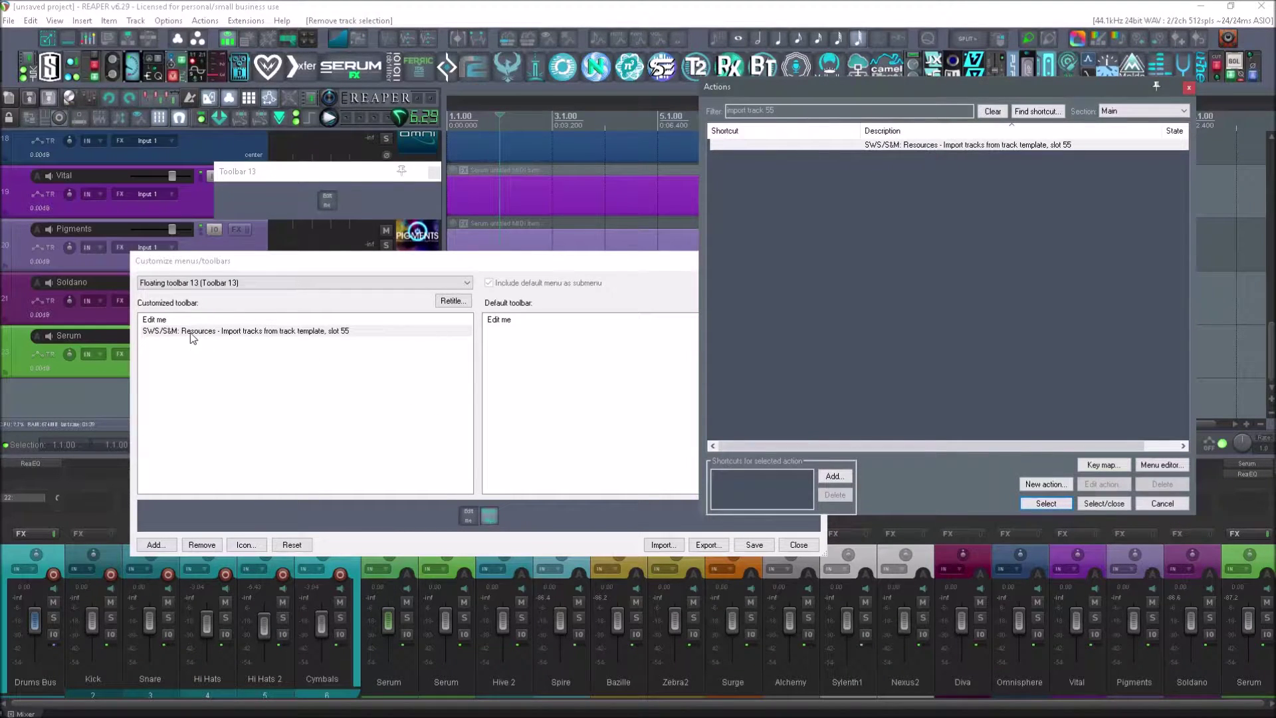
Step: Set the text icon name of the slot 55 import entry to "Serum (REEQ) (Reaeq)"
right_click(193, 336)
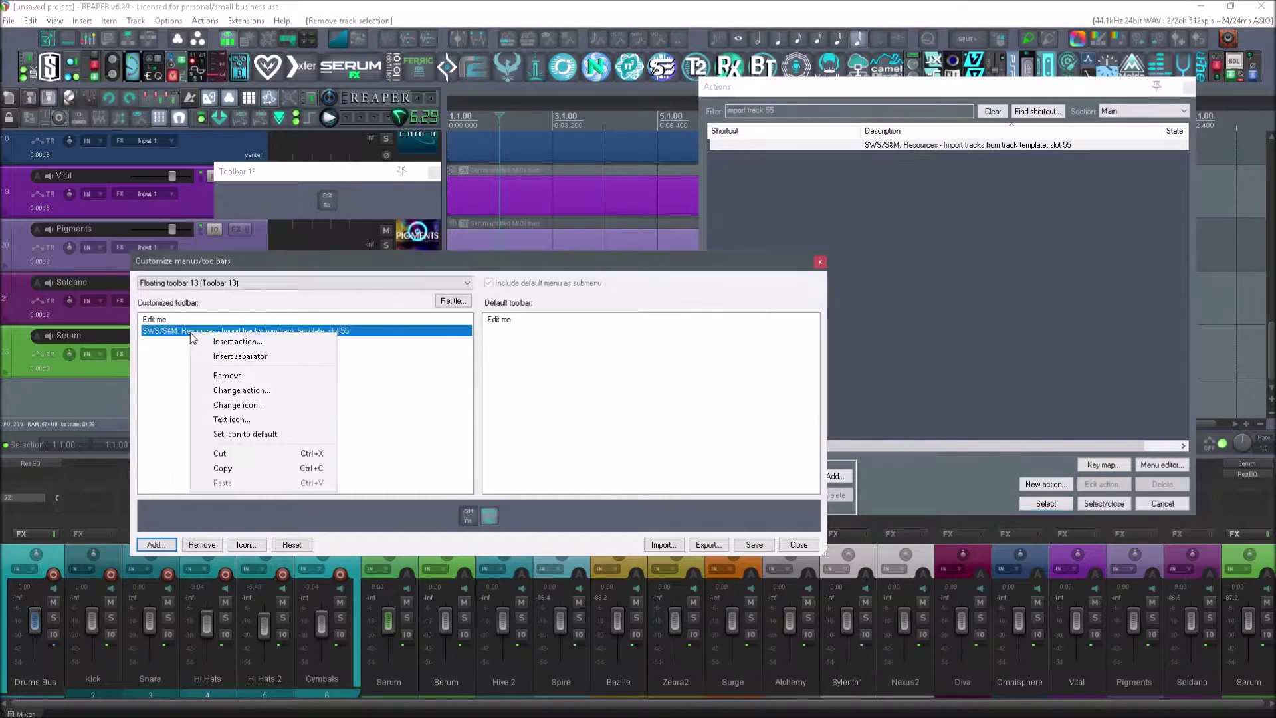
click(258, 421)
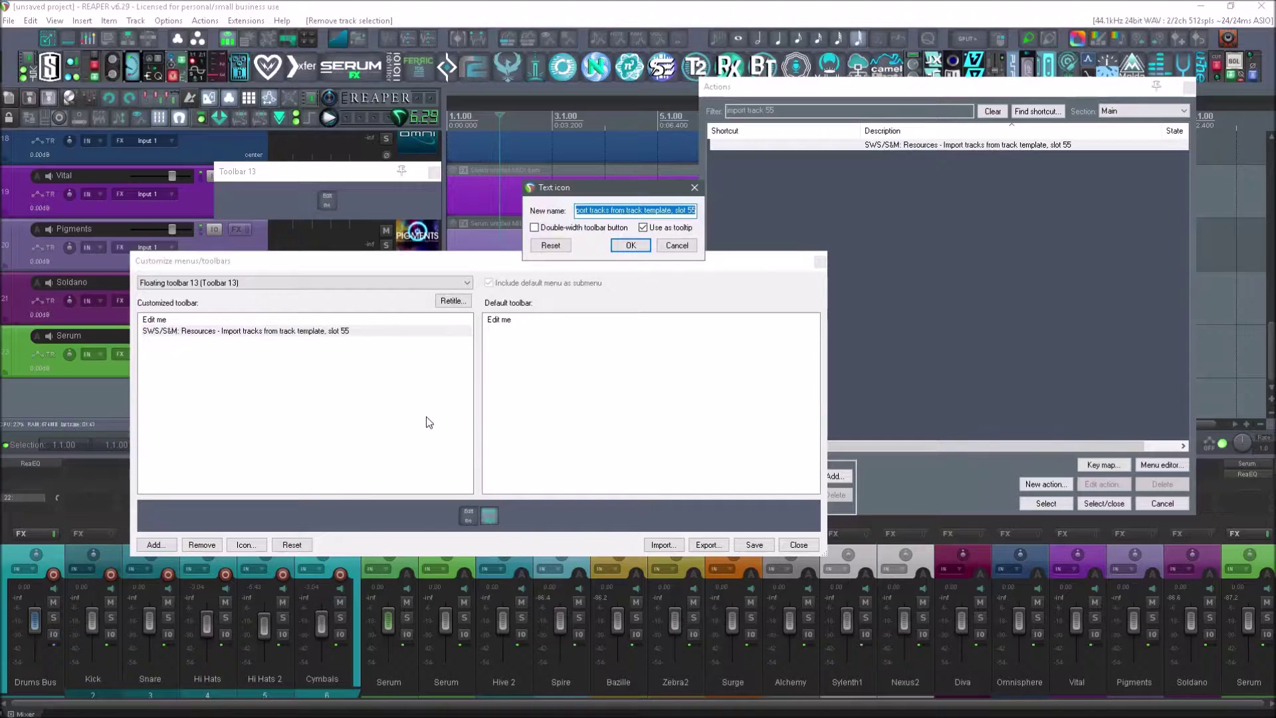
text(Serum)
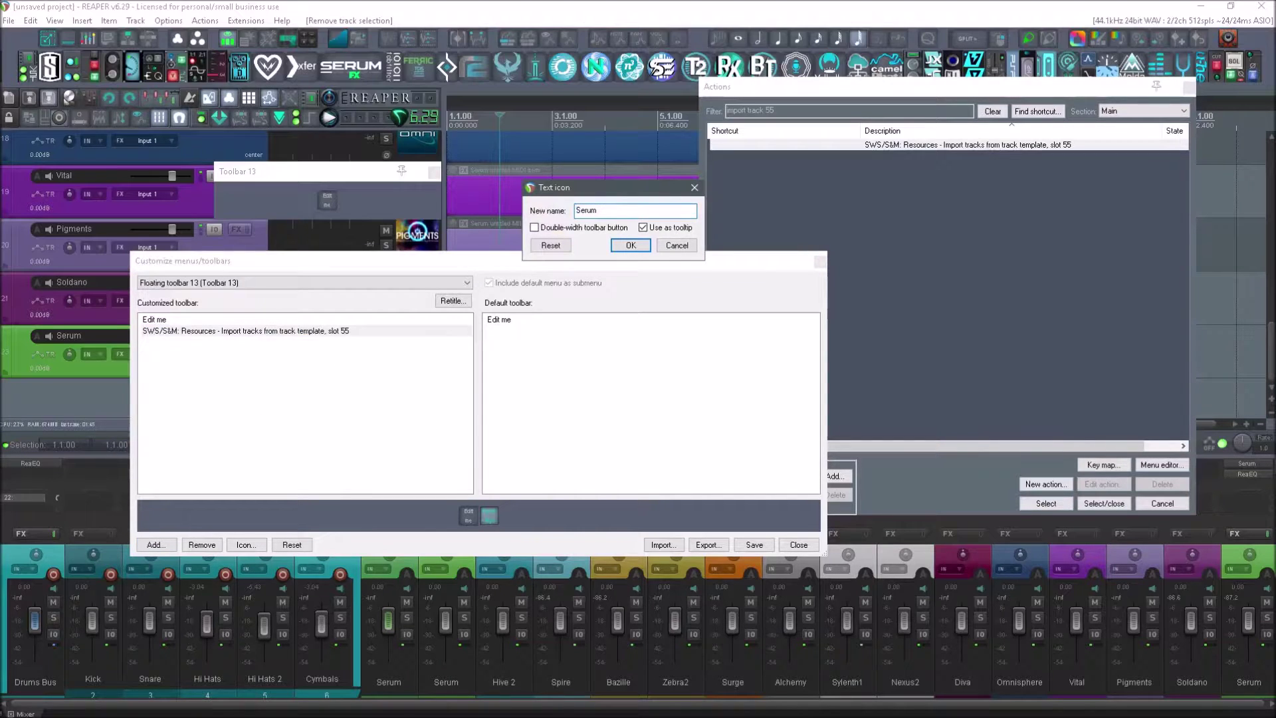
text(R)
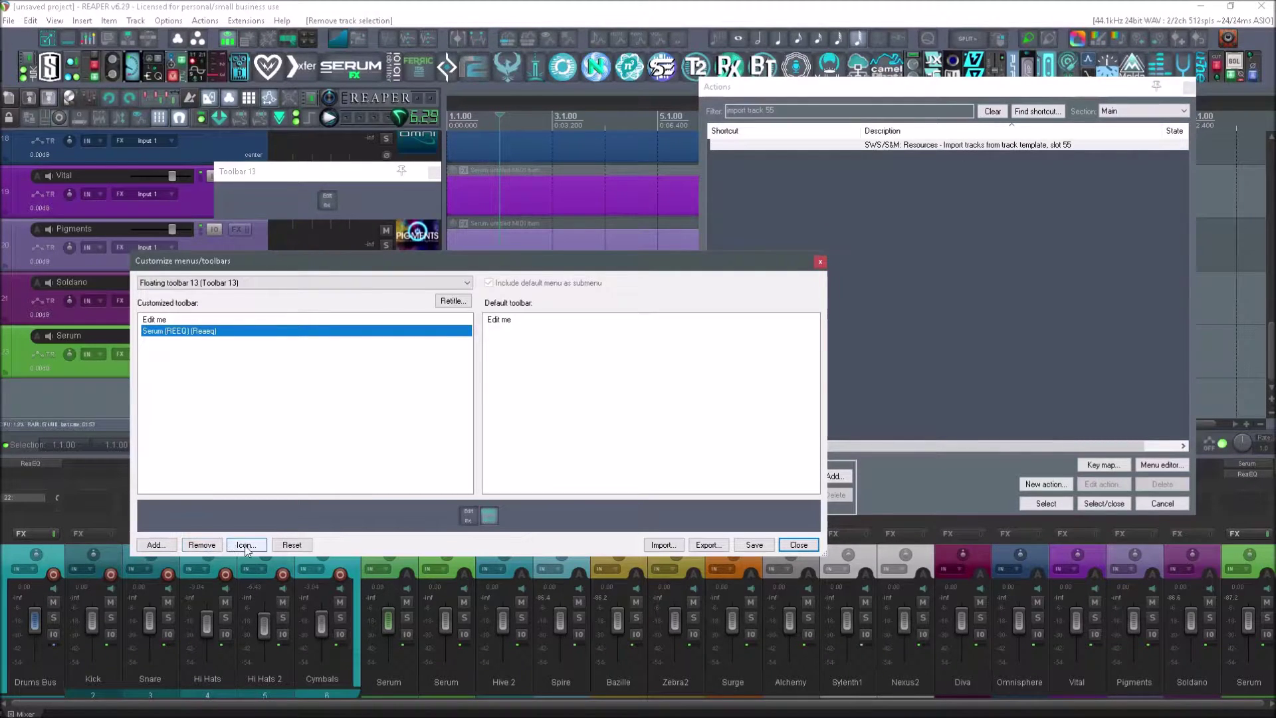
Step: Search the toolbar icons for "serum" and switch to File Explorer, without choosing an icon
drag(369, 265, 703, 224)
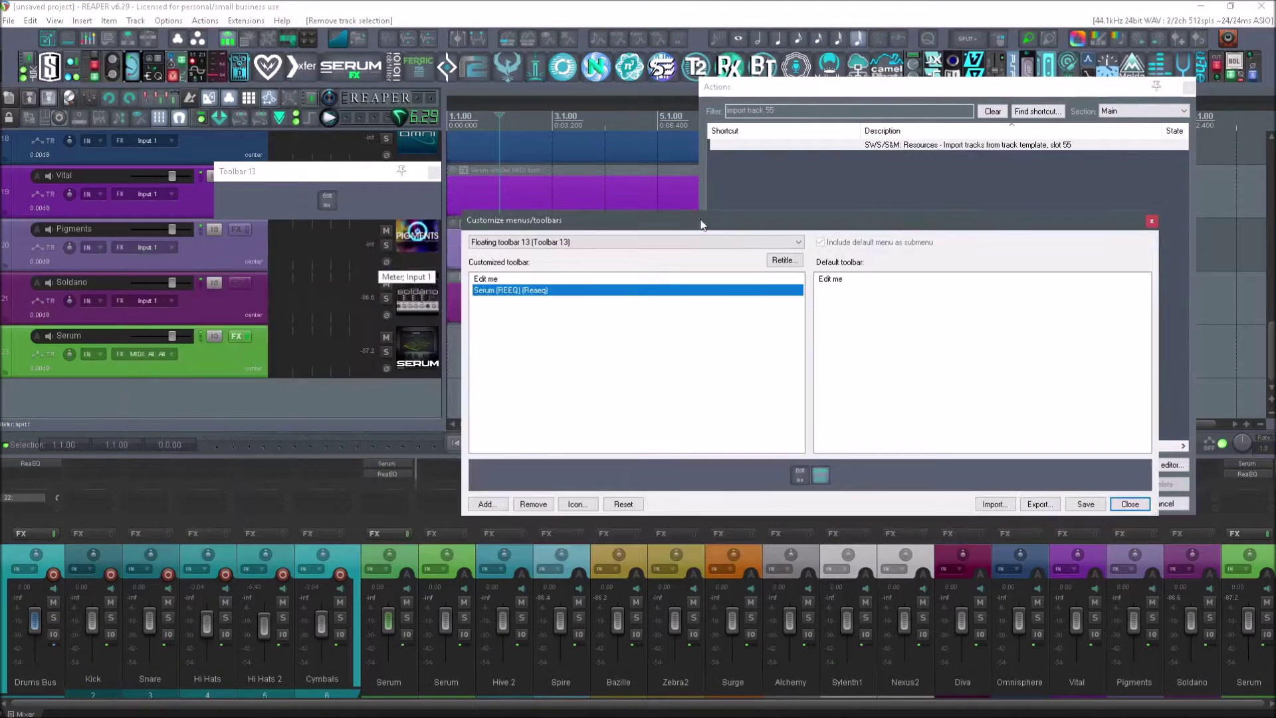
click(577, 504)
click(594, 535)
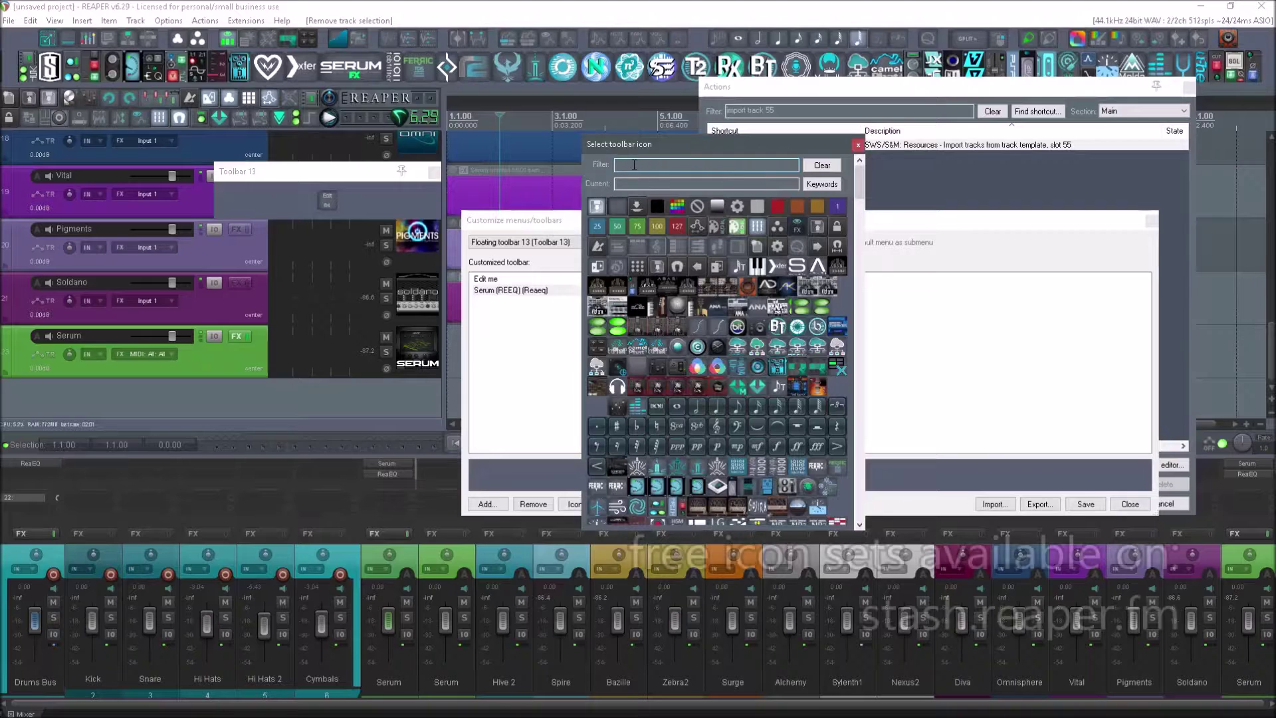
text(serum)
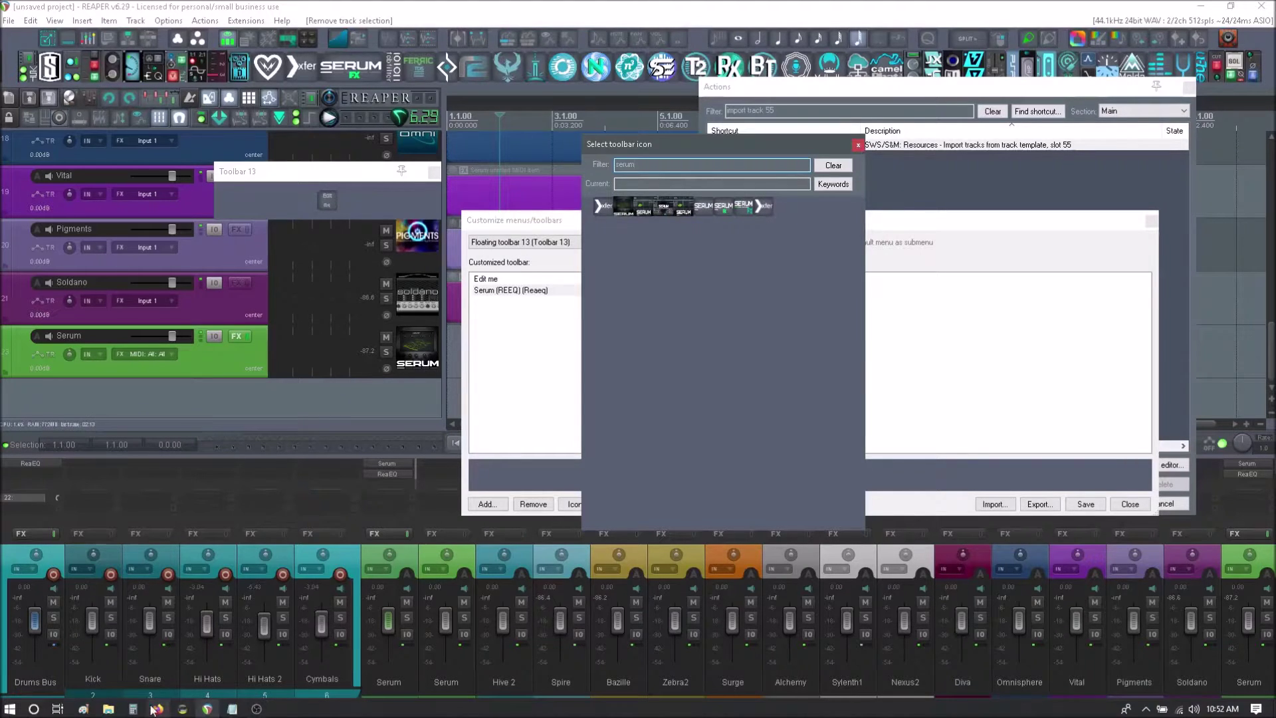
click(109, 709)
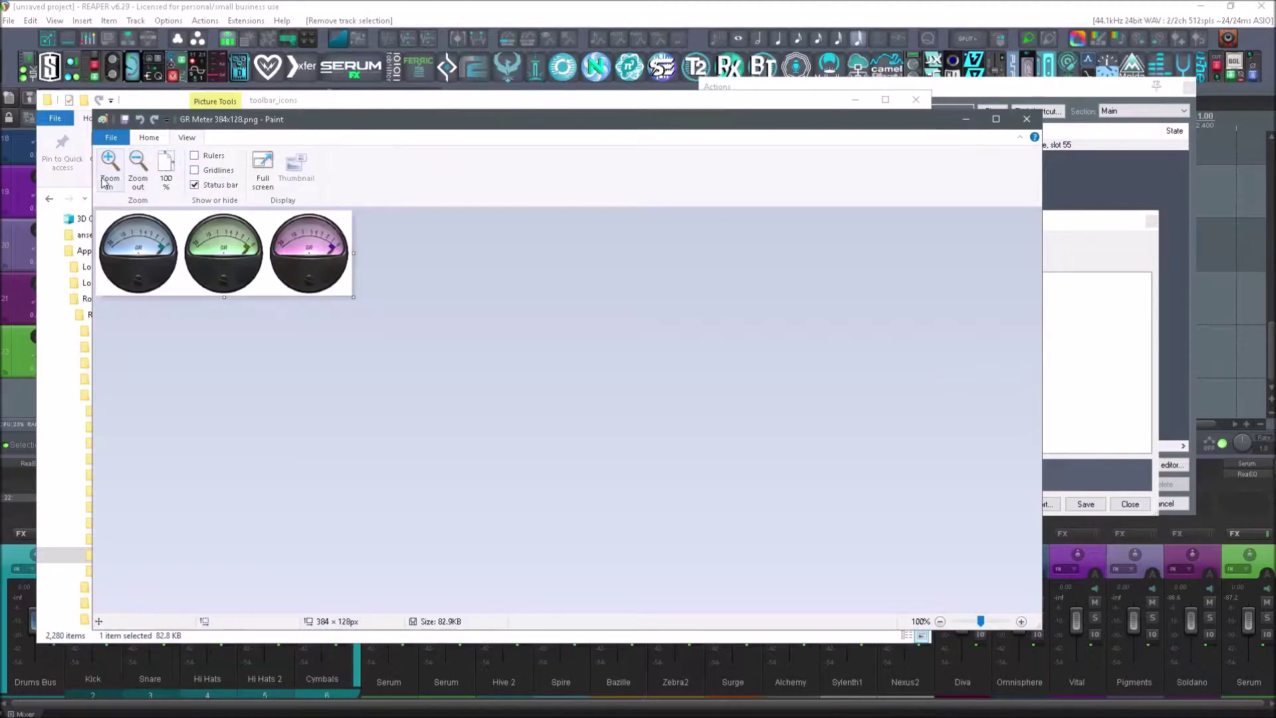
click(102, 178)
click(102, 178)
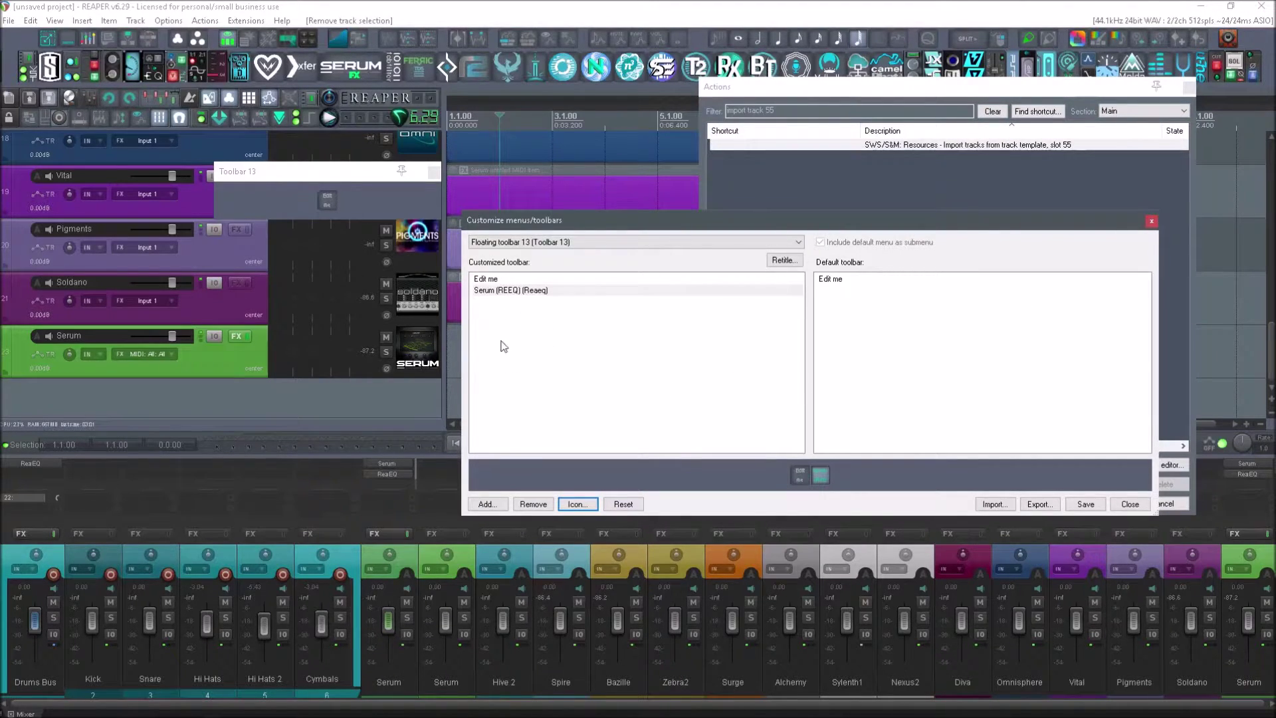
Step: Find the "serum" toolbar icons, assign the 1500x250 Serum picture to the Serum (REEQ) (Reaeq) entry and save the toolbar
click(577, 505)
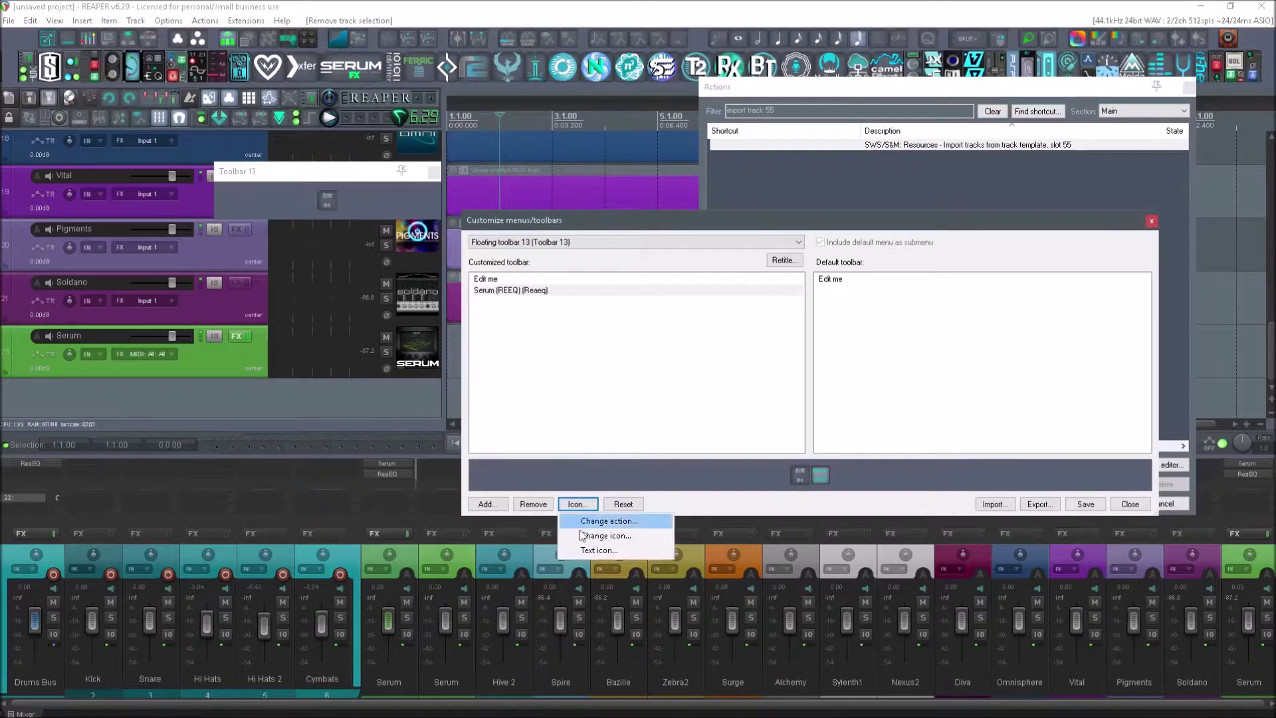
click(606, 536)
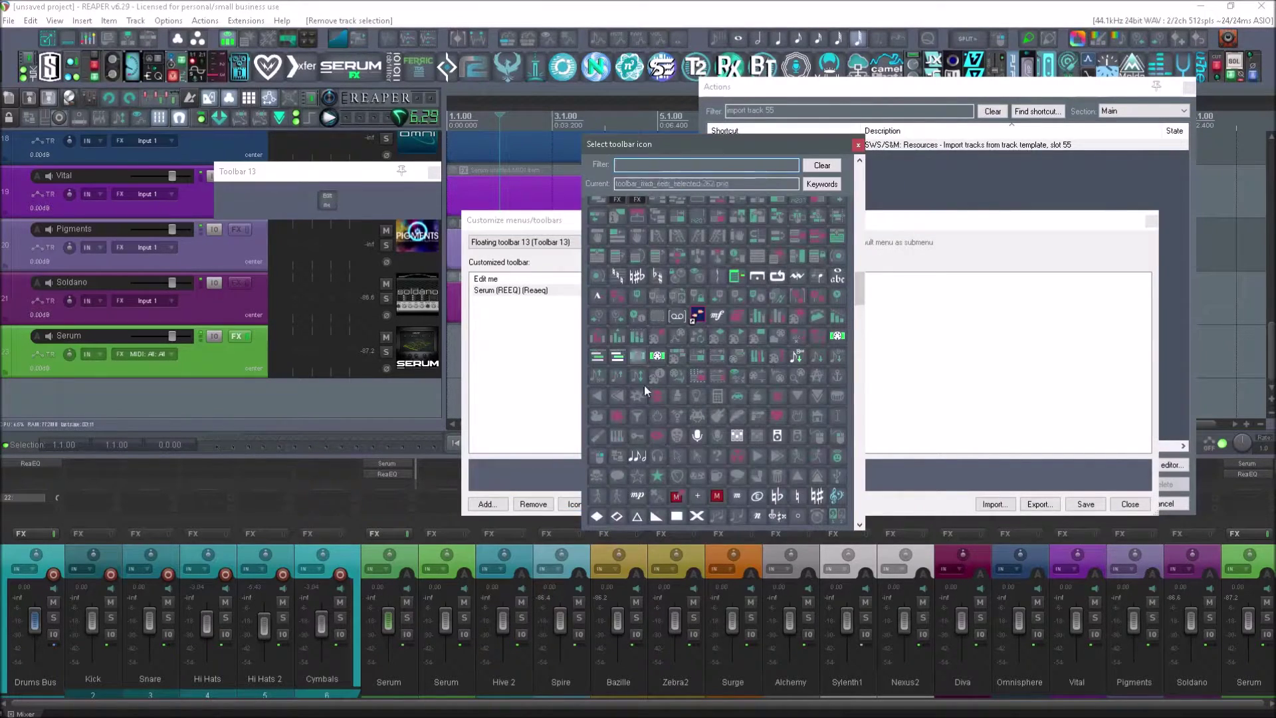
drag(859, 285, 859, 210)
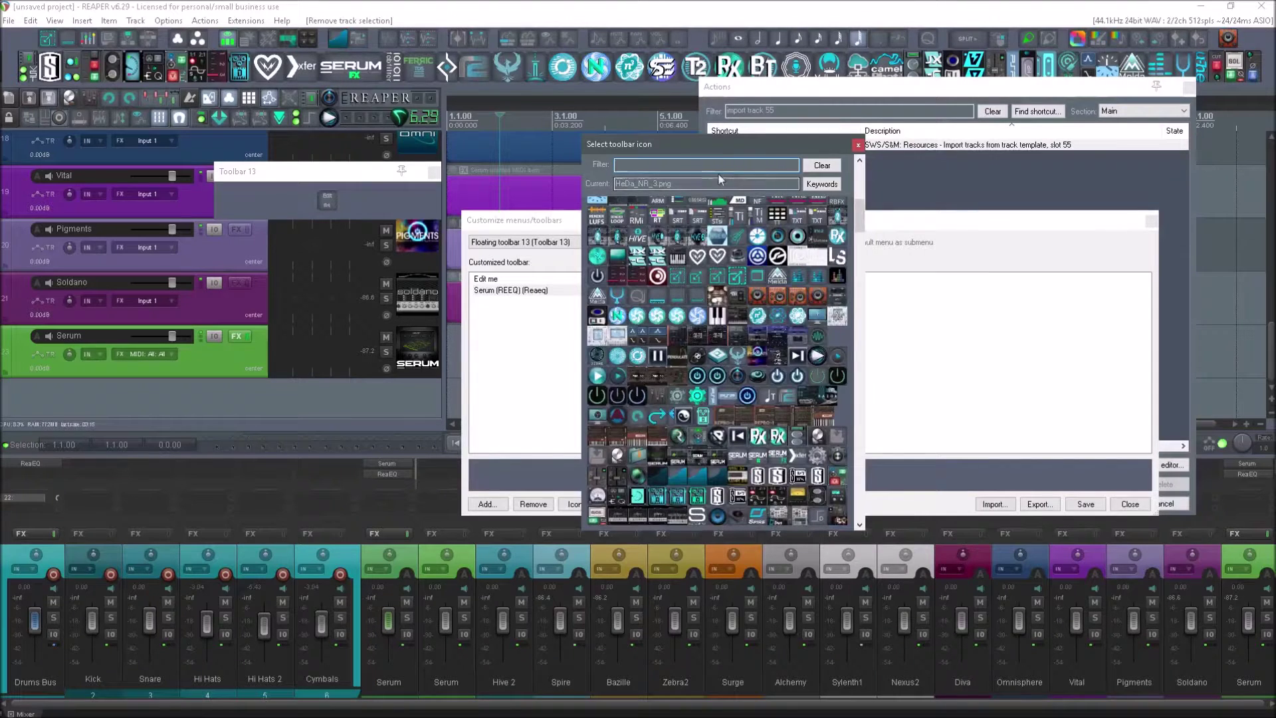
click(670, 165)
text(serum)
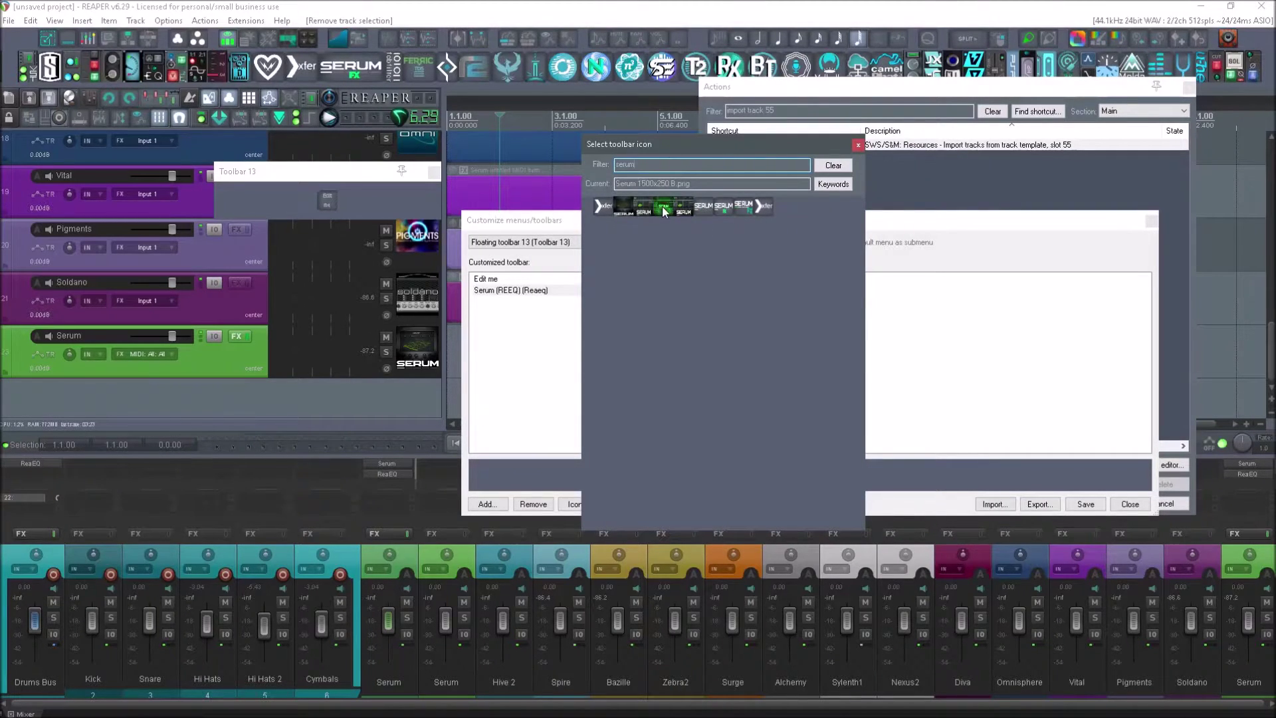
click(662, 206)
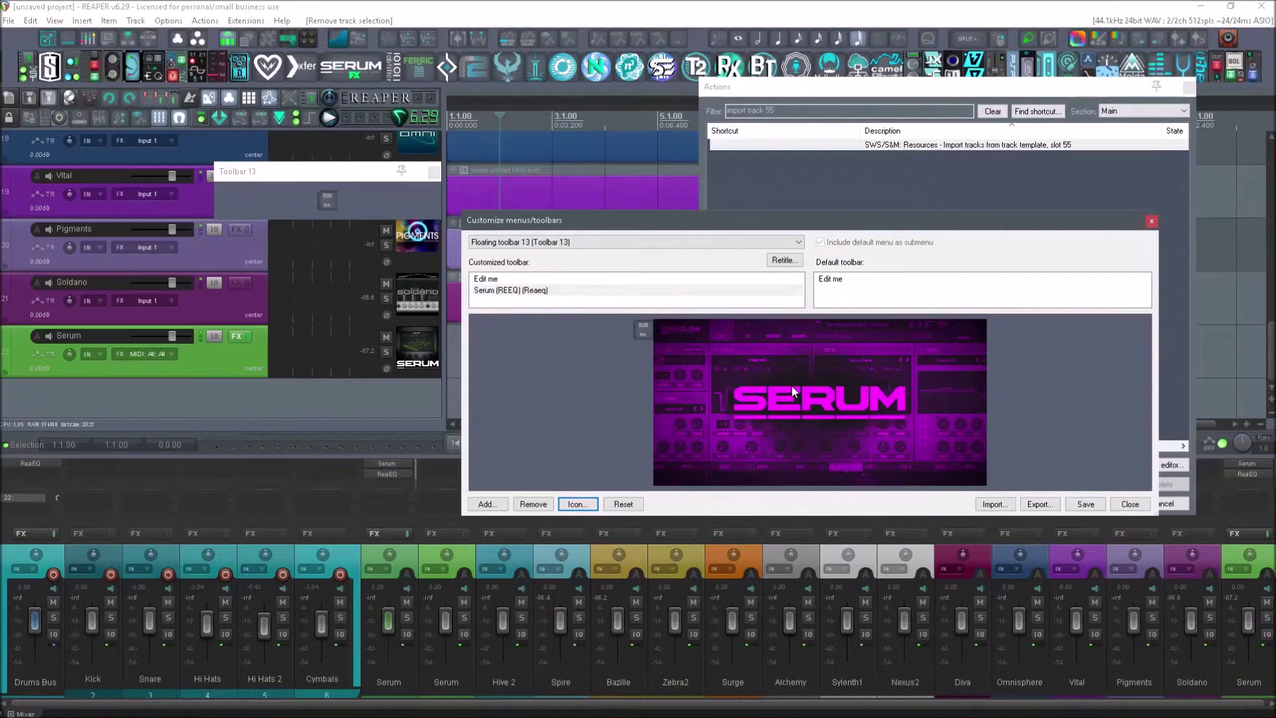
click(1083, 504)
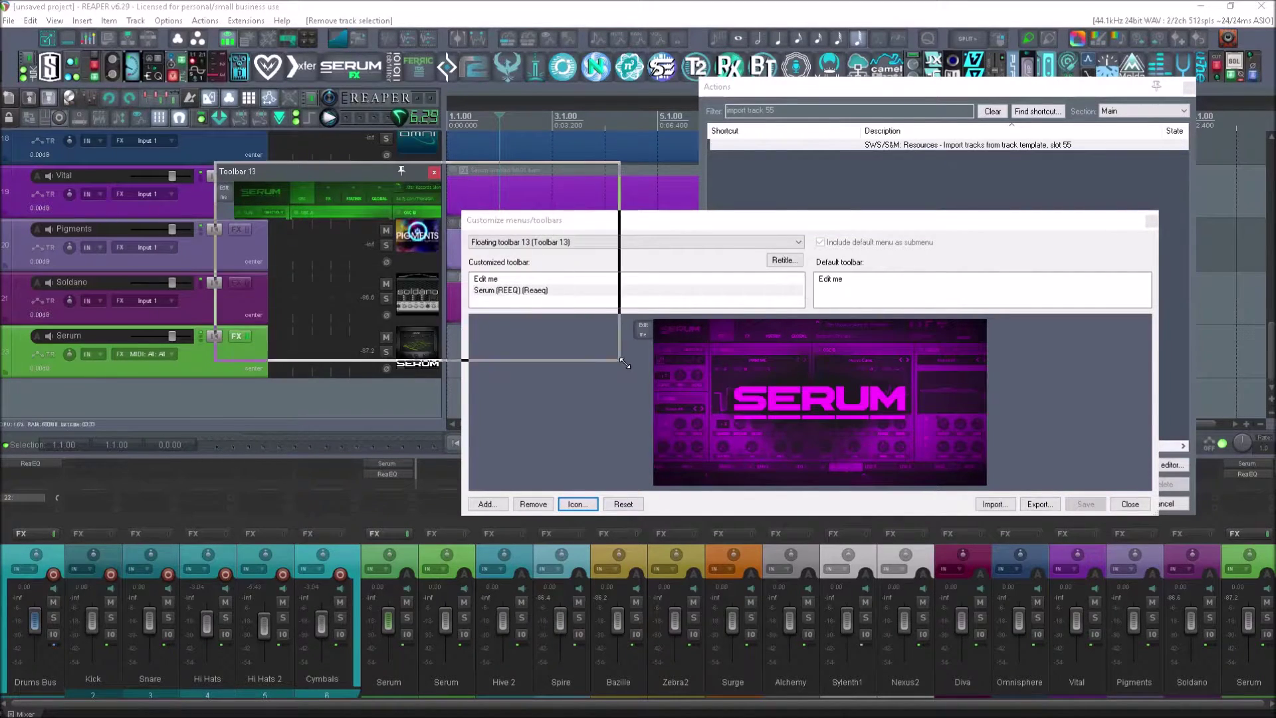
Step: Enlarge the floating Toolbar 13 to fit the whole Serum icon, then remove the "Edit me" entry and save the toolbar
drag(446, 221, 616, 366)
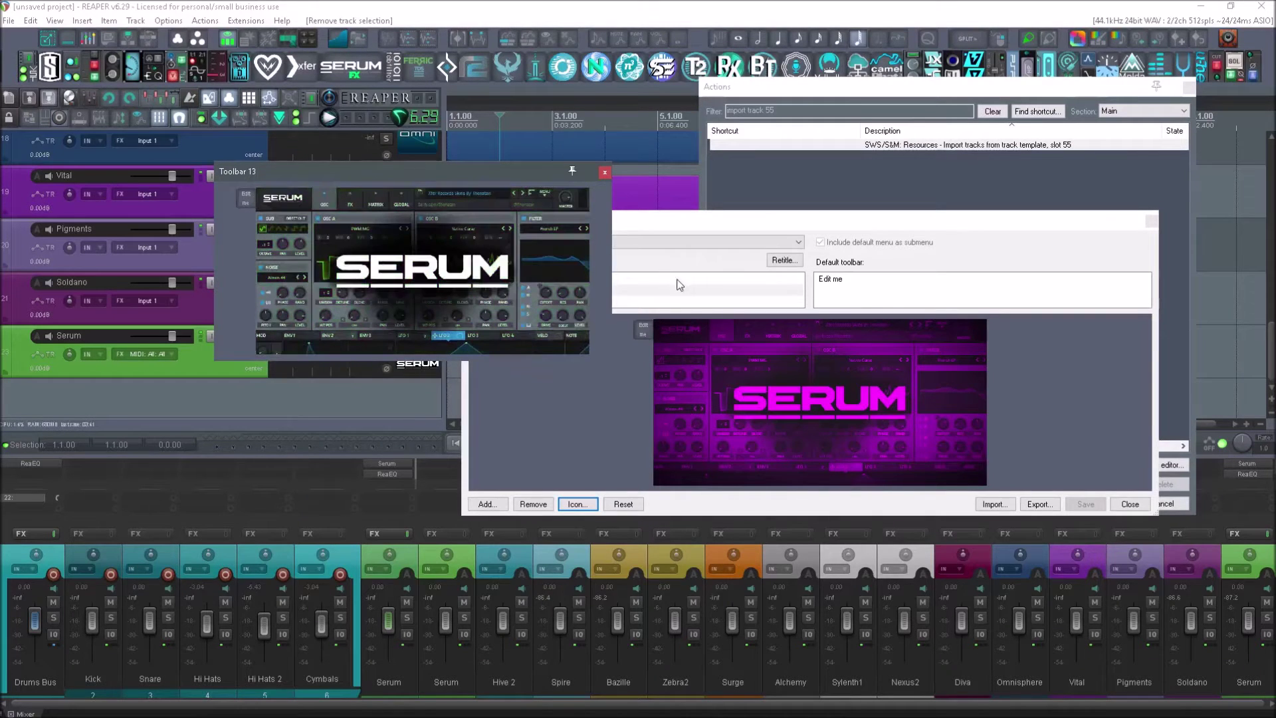
click(492, 280)
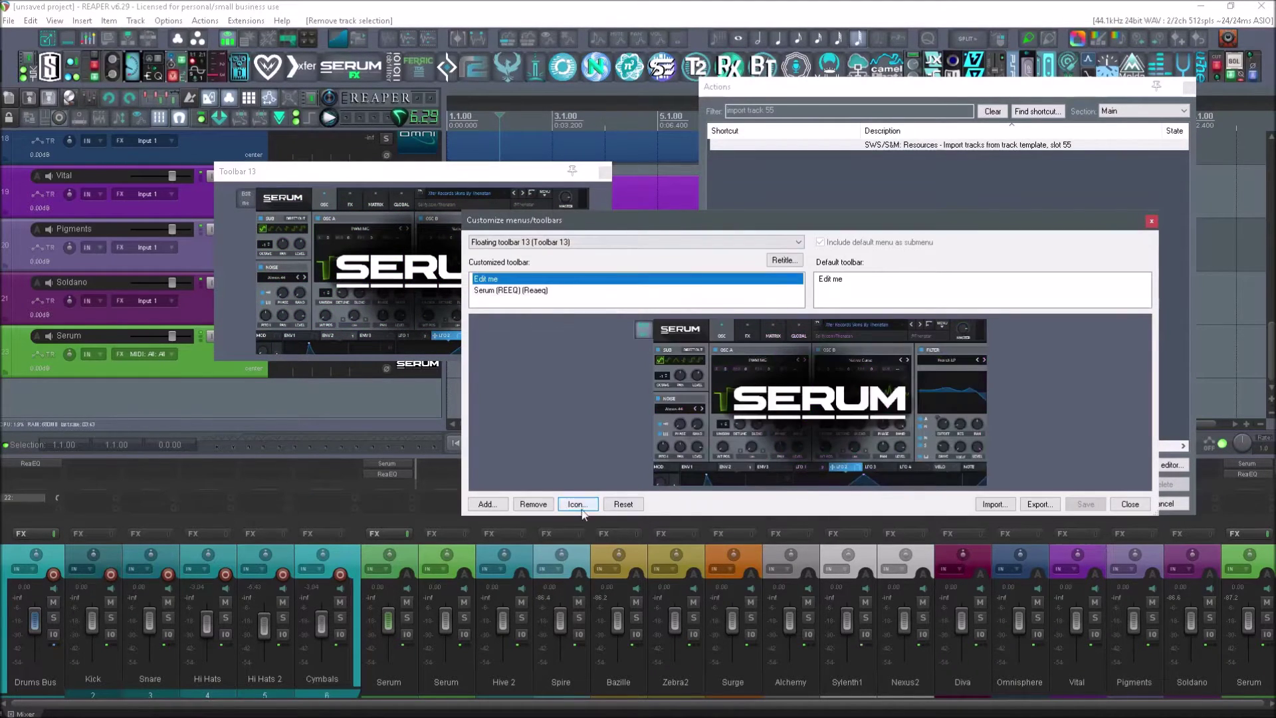
click(533, 503)
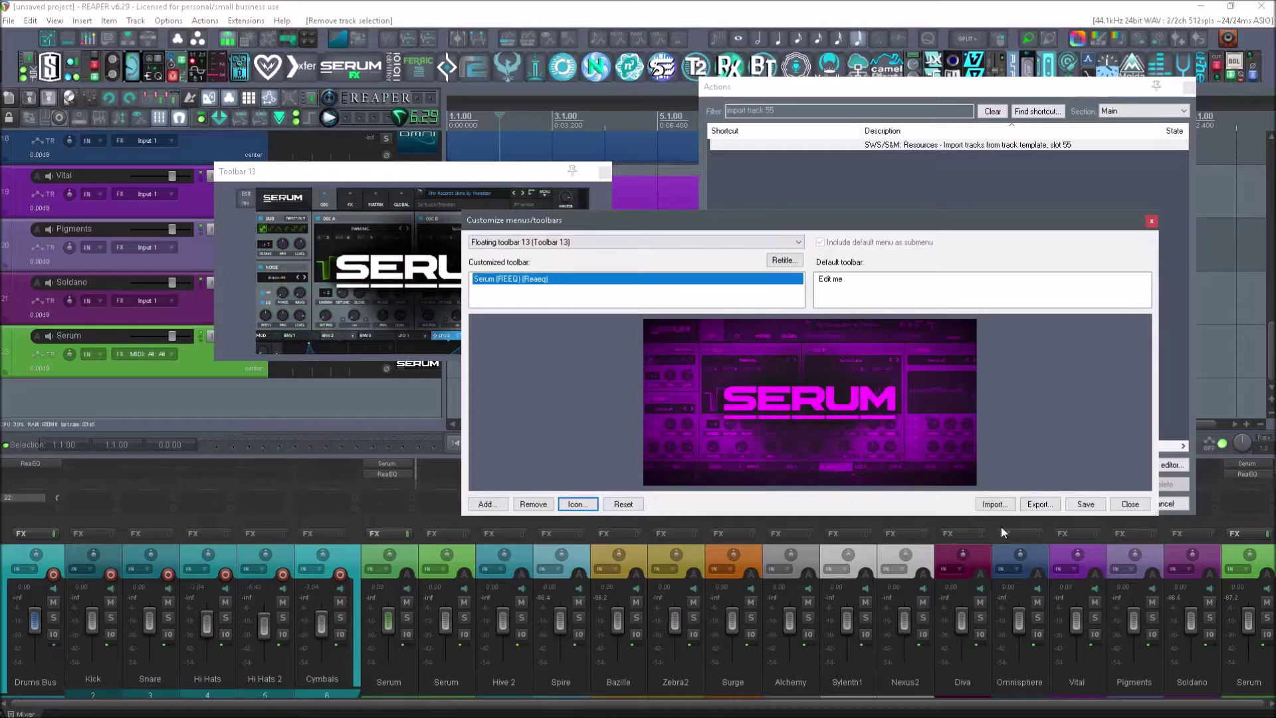
click(1085, 503)
click(326, 177)
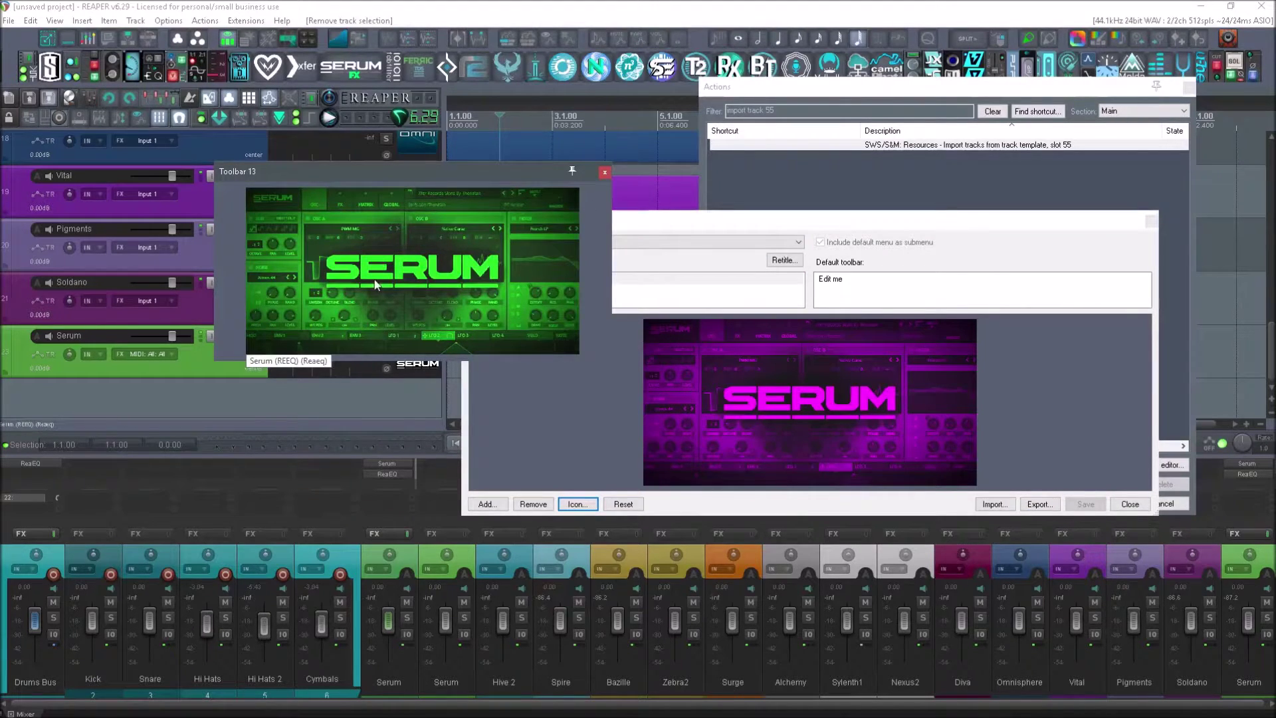
Step: Open and close the existing floating toolbars in turn from the main window
click(269, 5)
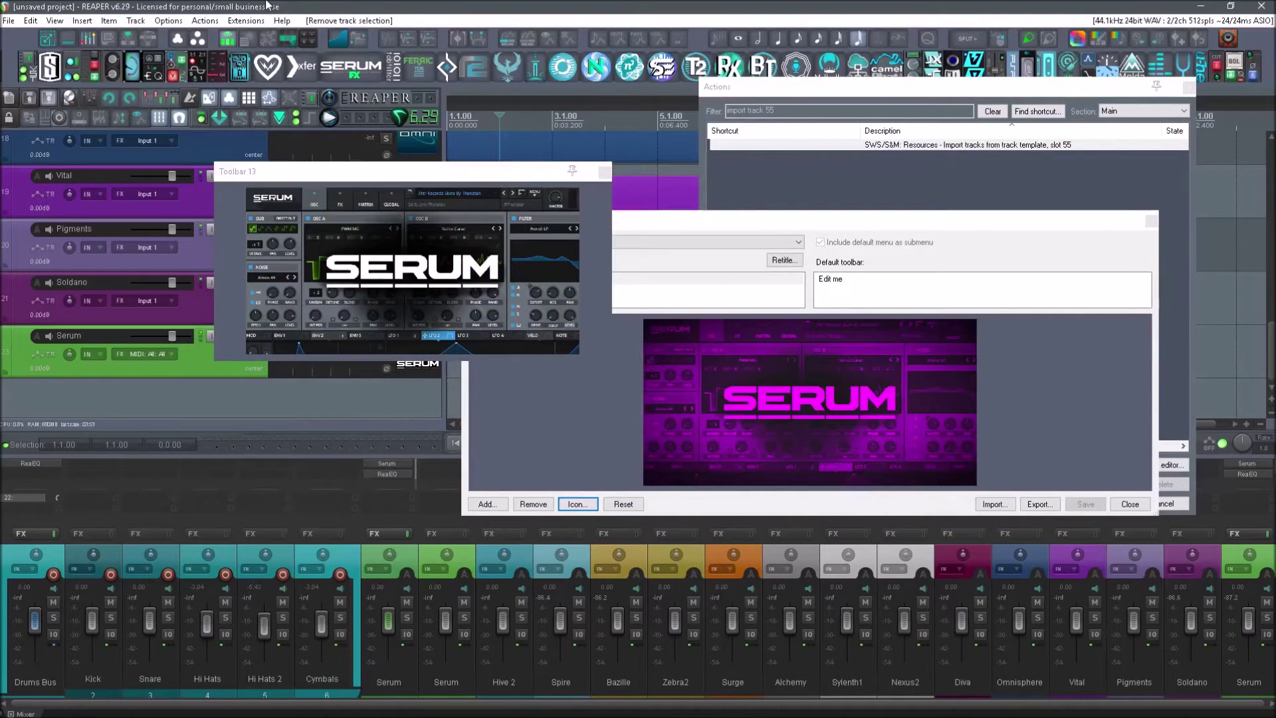
key(1)
key(1)
key(2)
key(2)
key(3)
key(2)
key(3)
key(2)
Step: Find "Toolbar: Open/close toolbar 13" by filtering the actions for "toolbar 13" and view its shortcut assignment without setting one
click(205, 20)
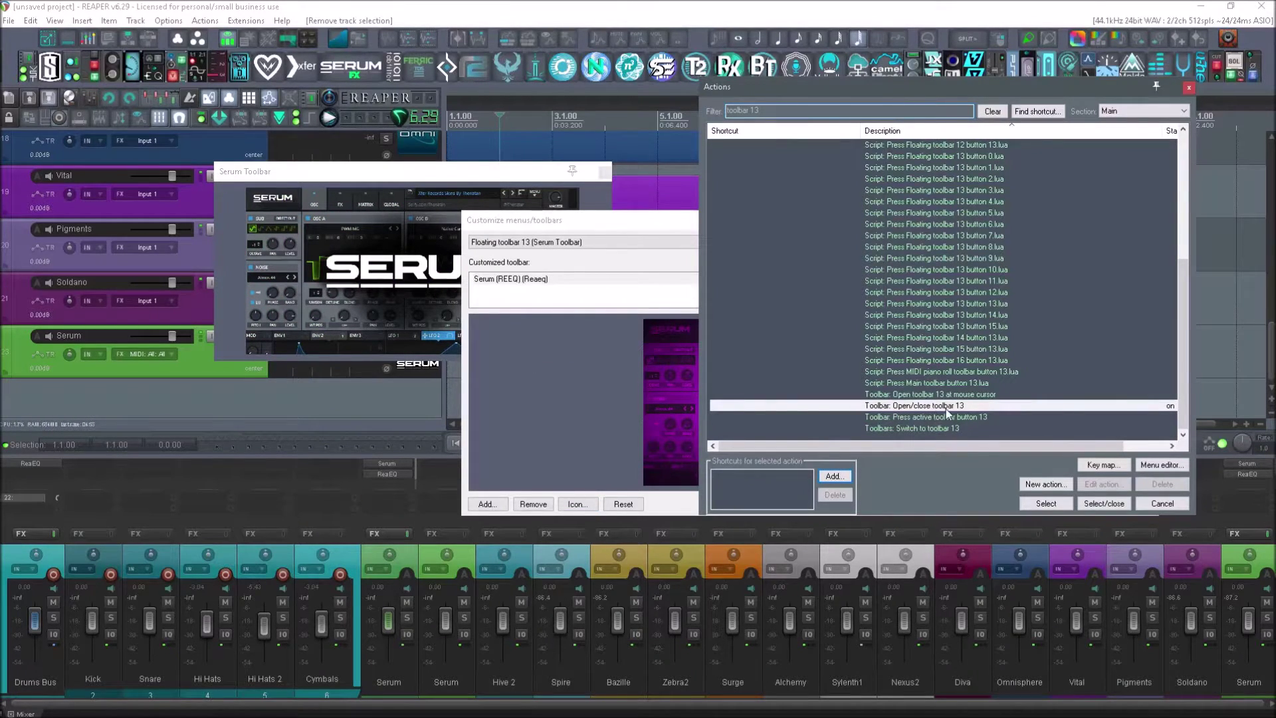
click(845, 476)
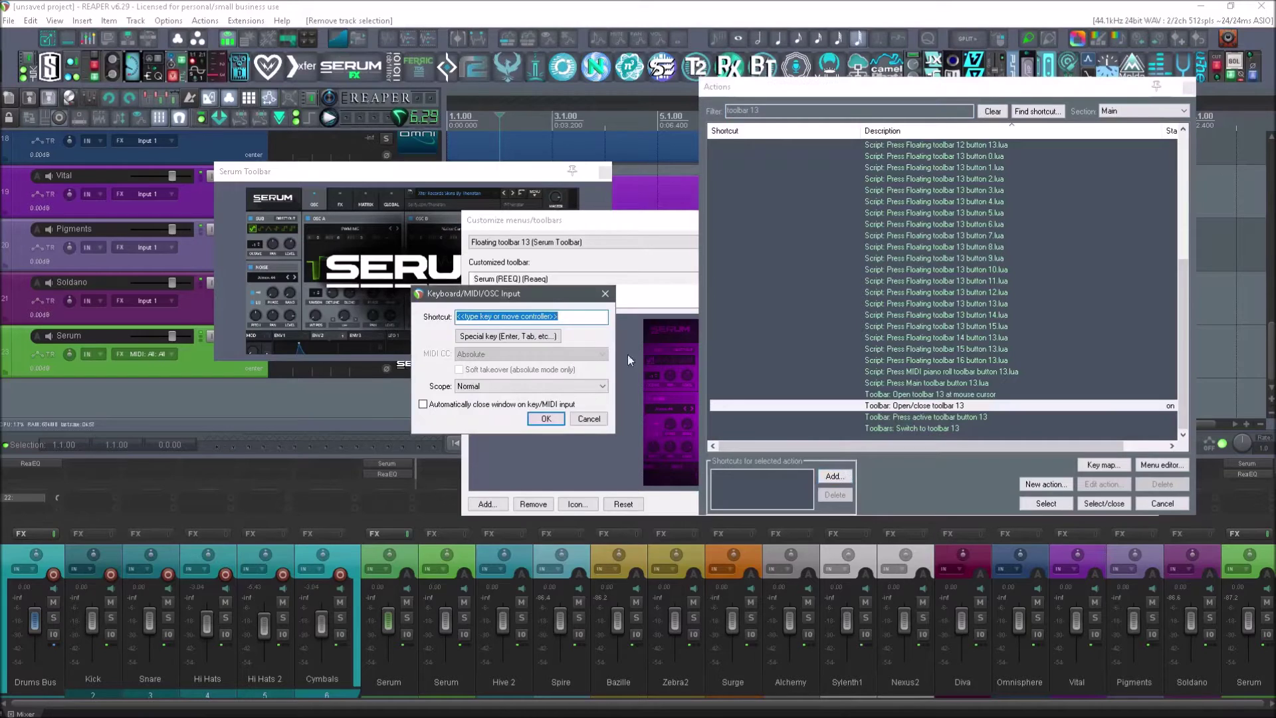
click(606, 293)
click(425, 171)
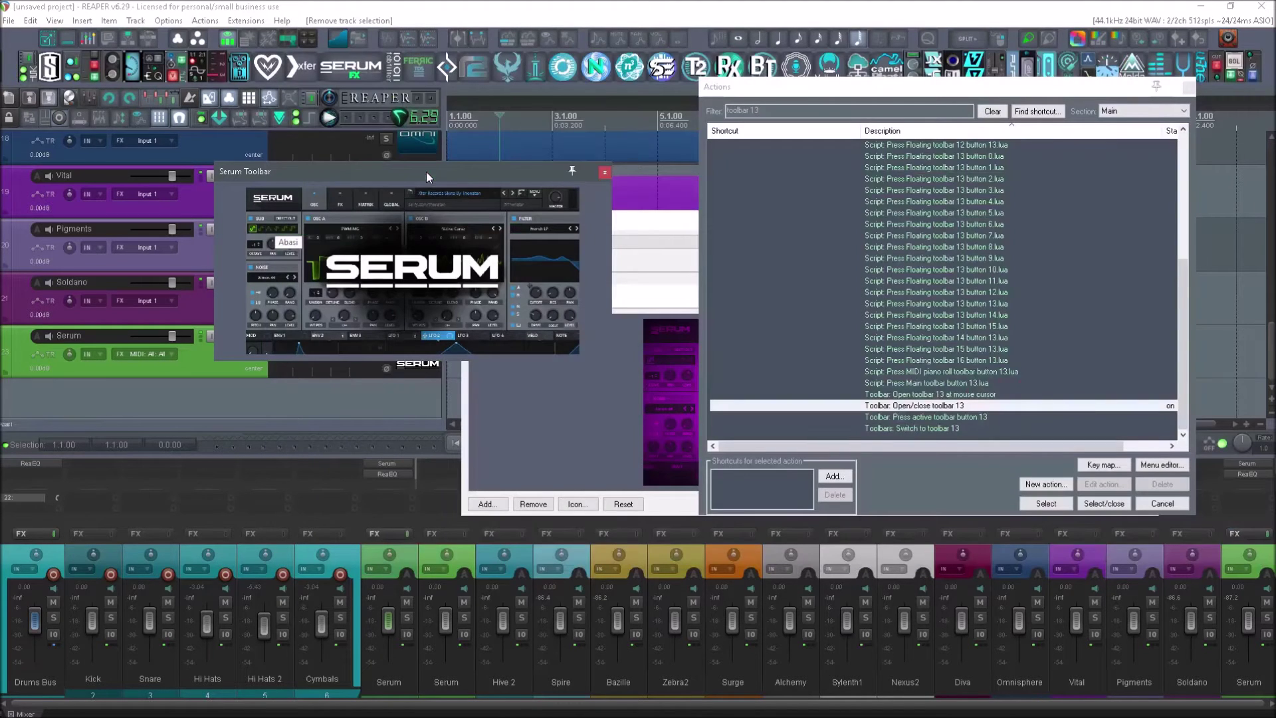
Step: Close the Serum Toolbar and the VST Instruments floating toolbar
click(604, 171)
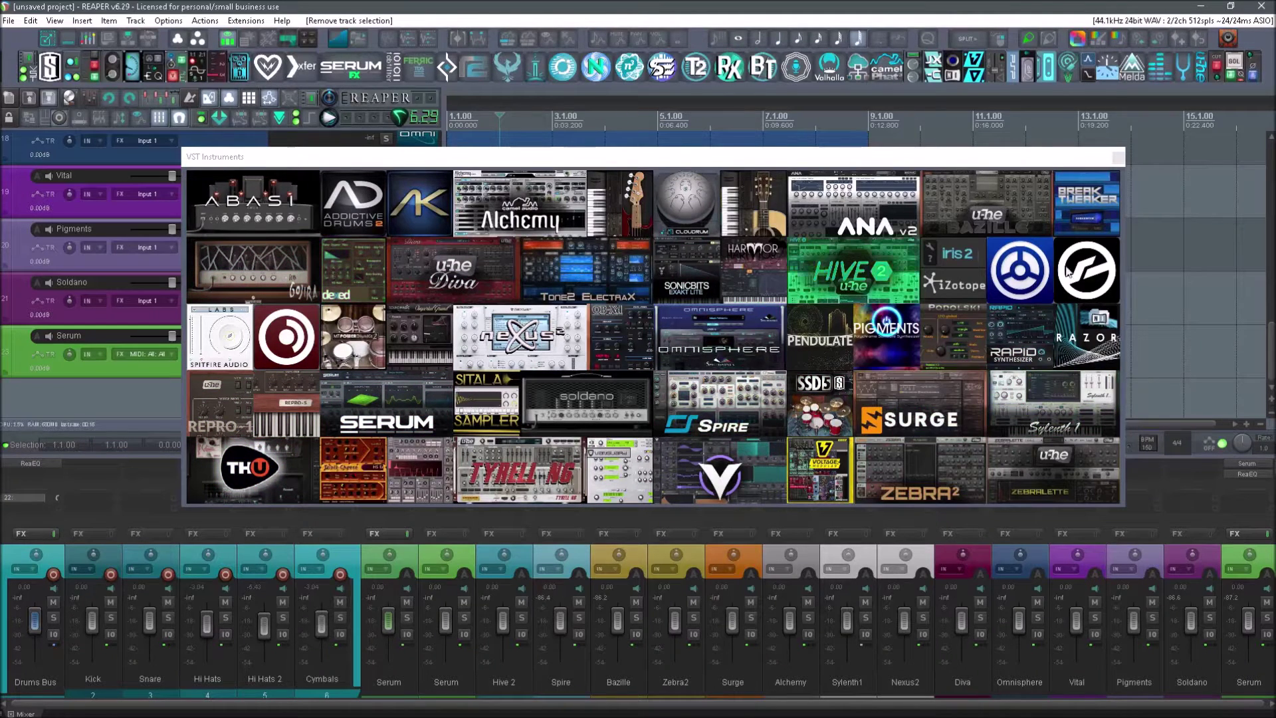
click(1118, 157)
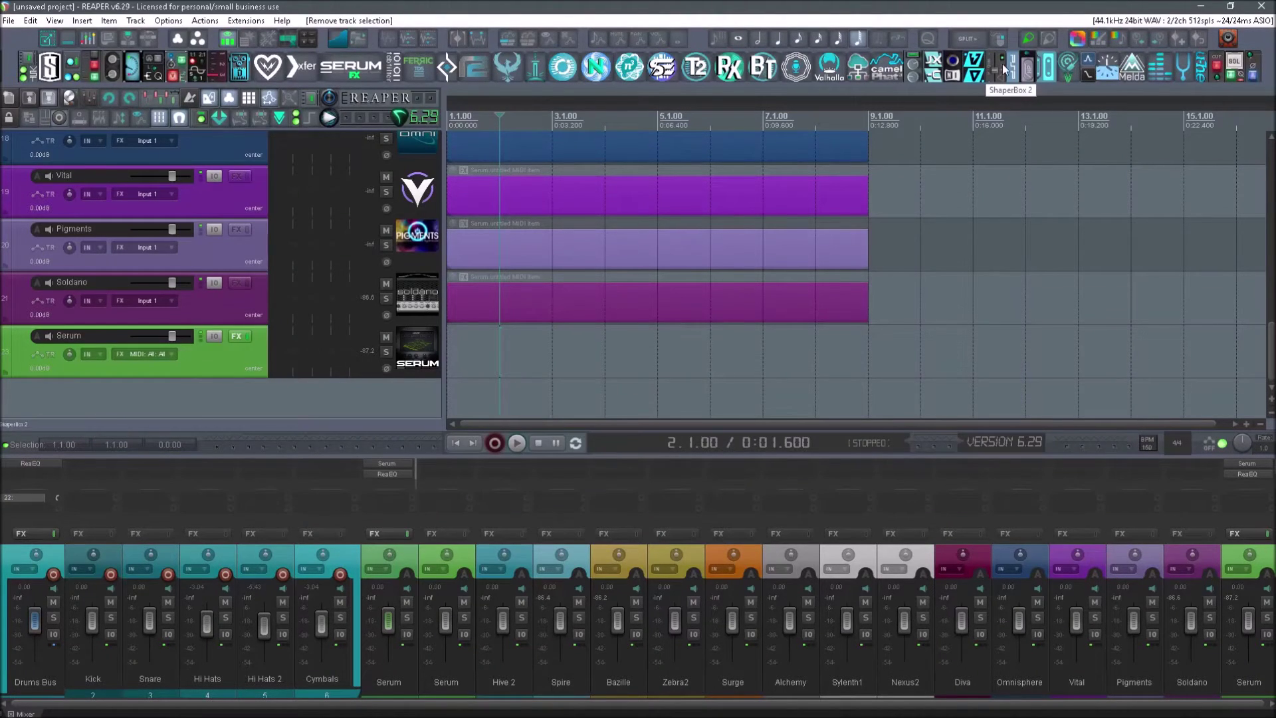
Step: Examine the track template slots in the SWS Resources window, and filter the actions for "import track" to review the matching slot actions
click(246, 20)
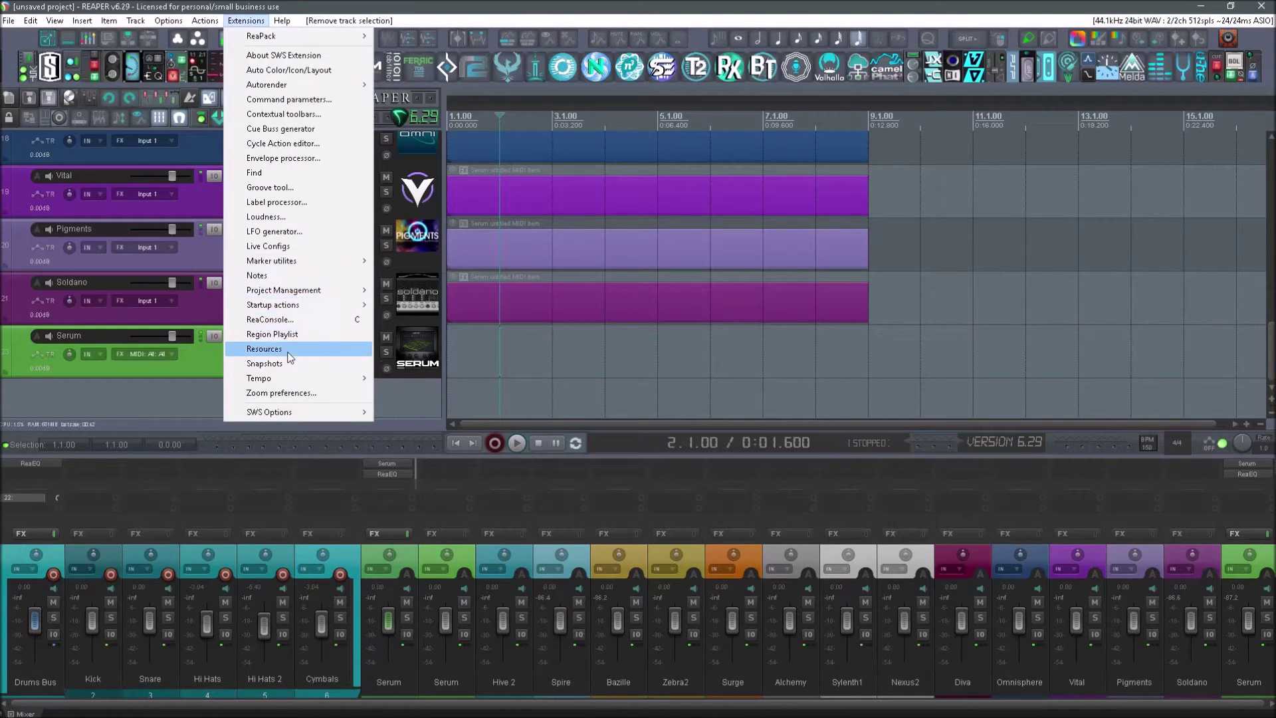
click(265, 349)
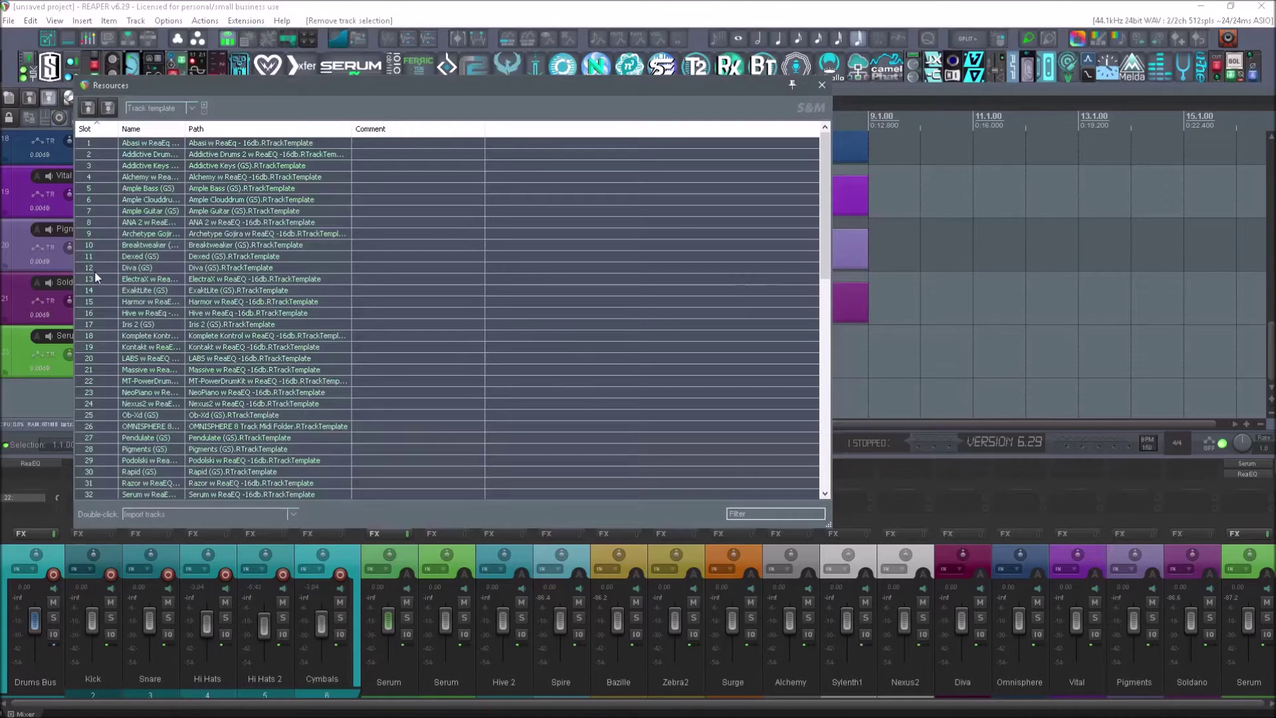
click(820, 85)
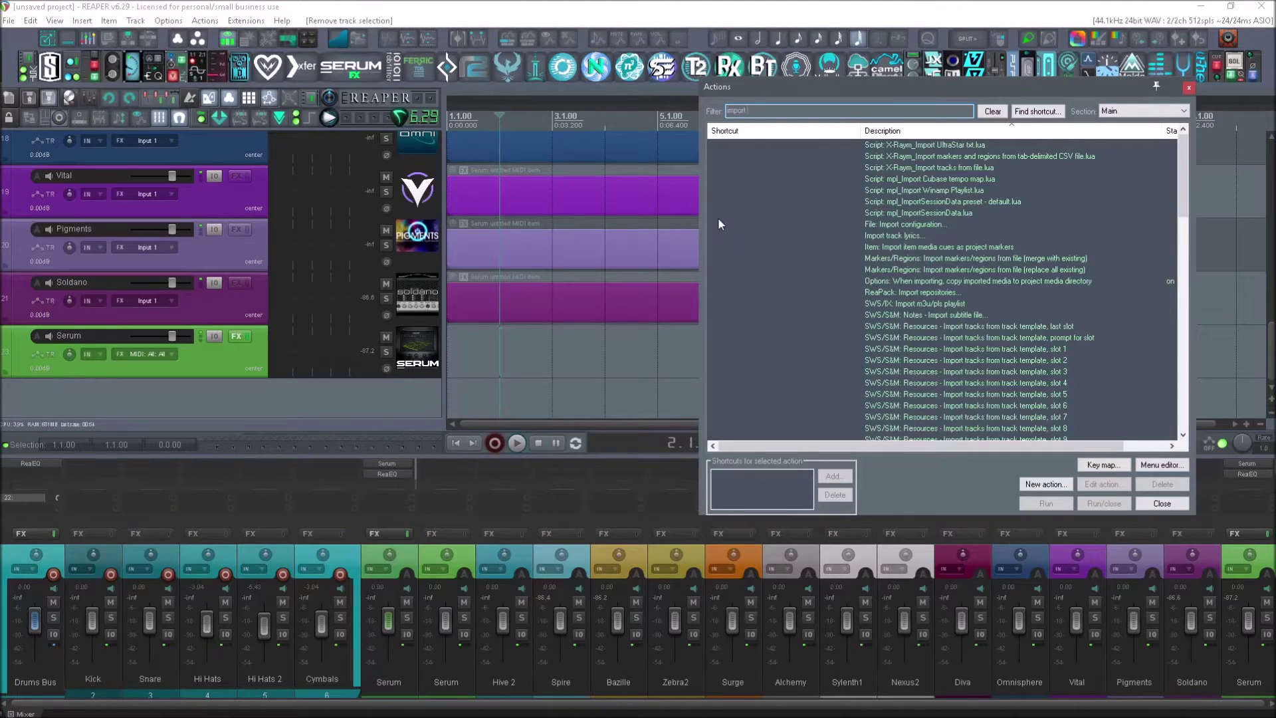
text(track)
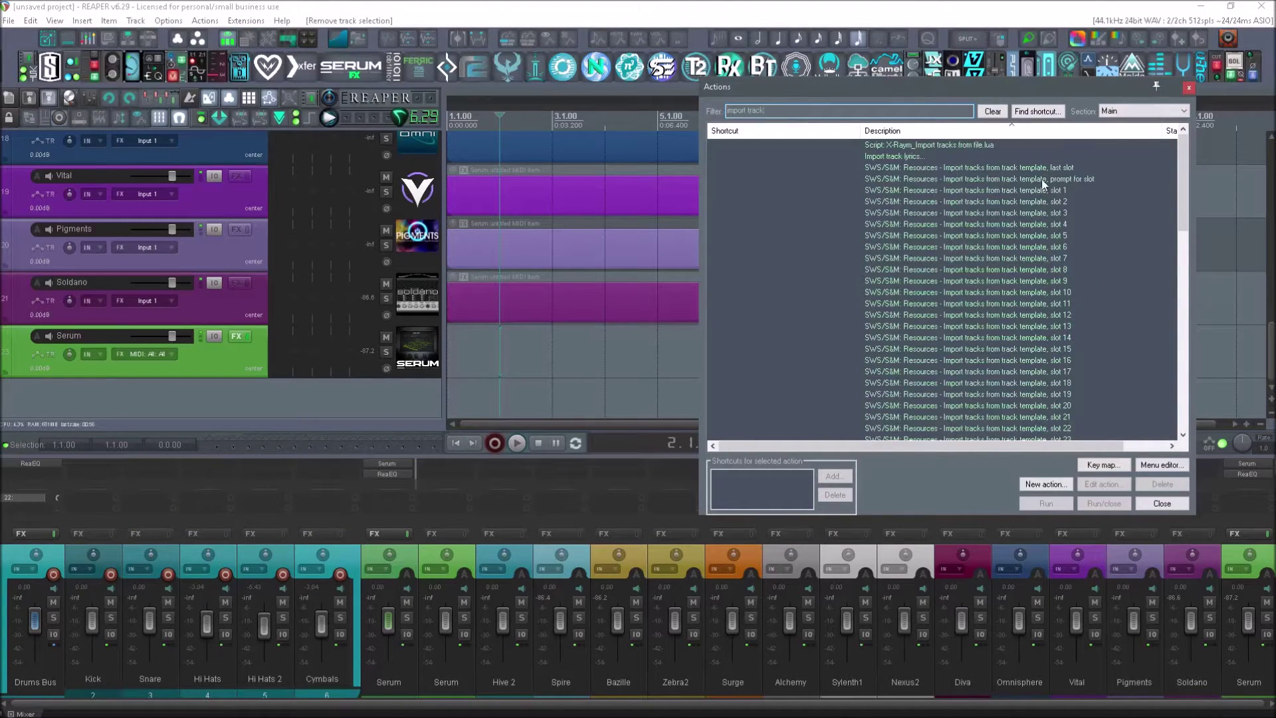
click(1189, 87)
Step: Open the REAPER resource folder in the file explorer and copy S&M.ini into the S&M Edit folder
click(168, 21)
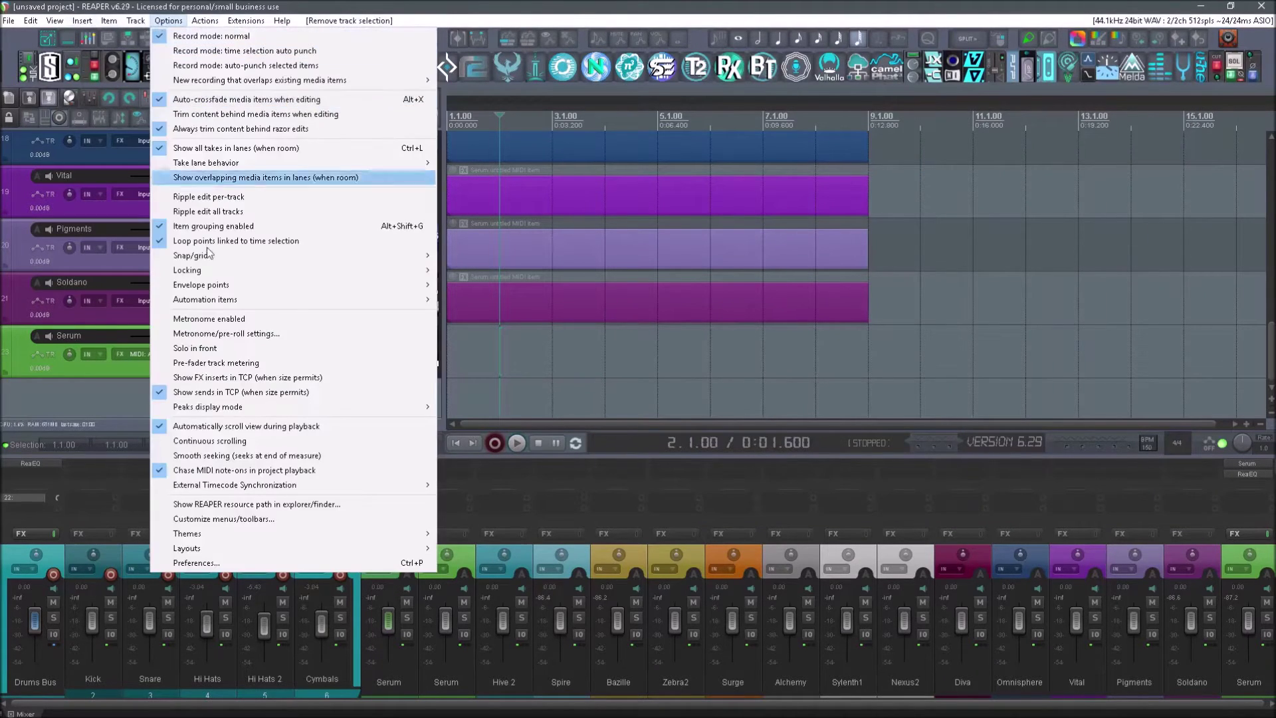
click(204, 503)
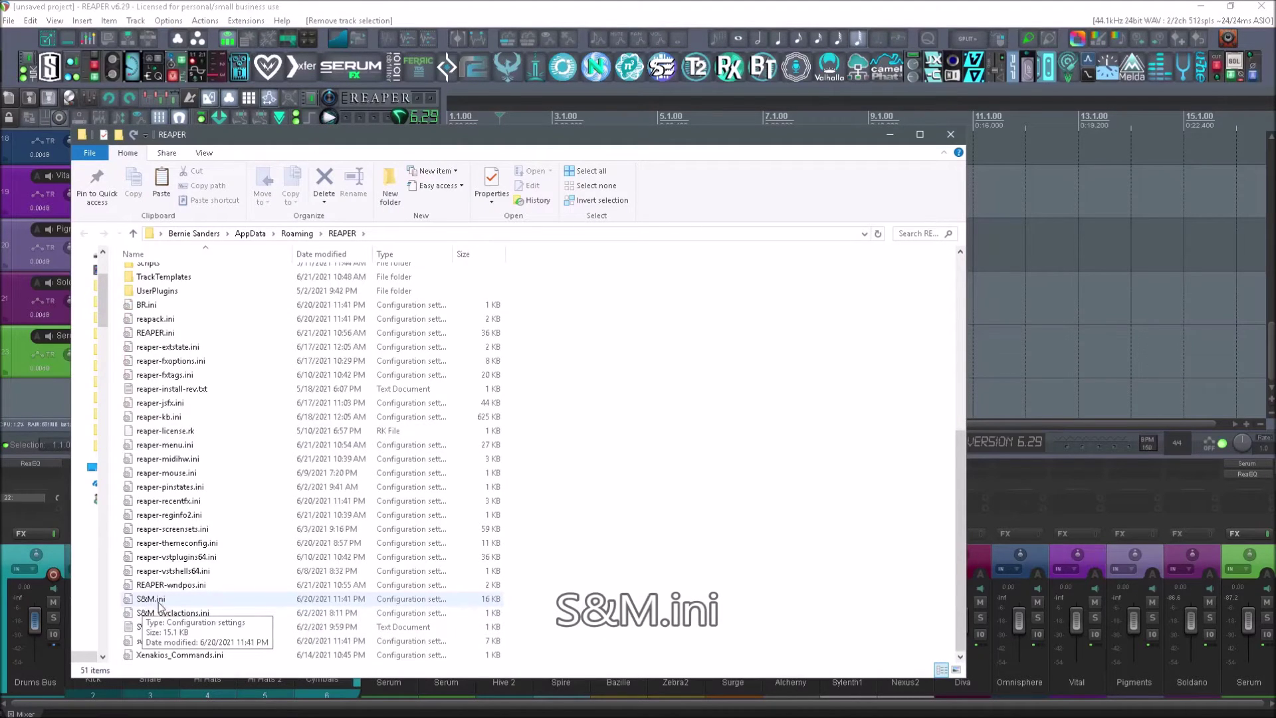
click(151, 600)
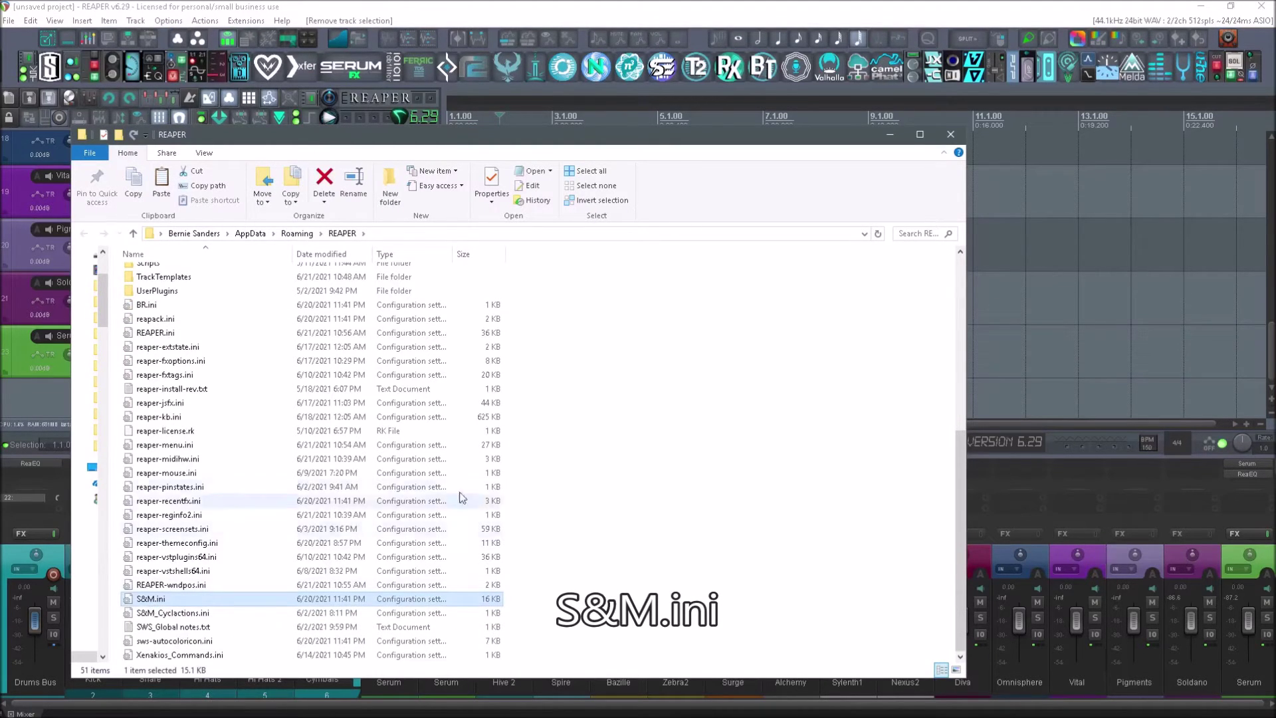
scroll(748, 436, up, 4)
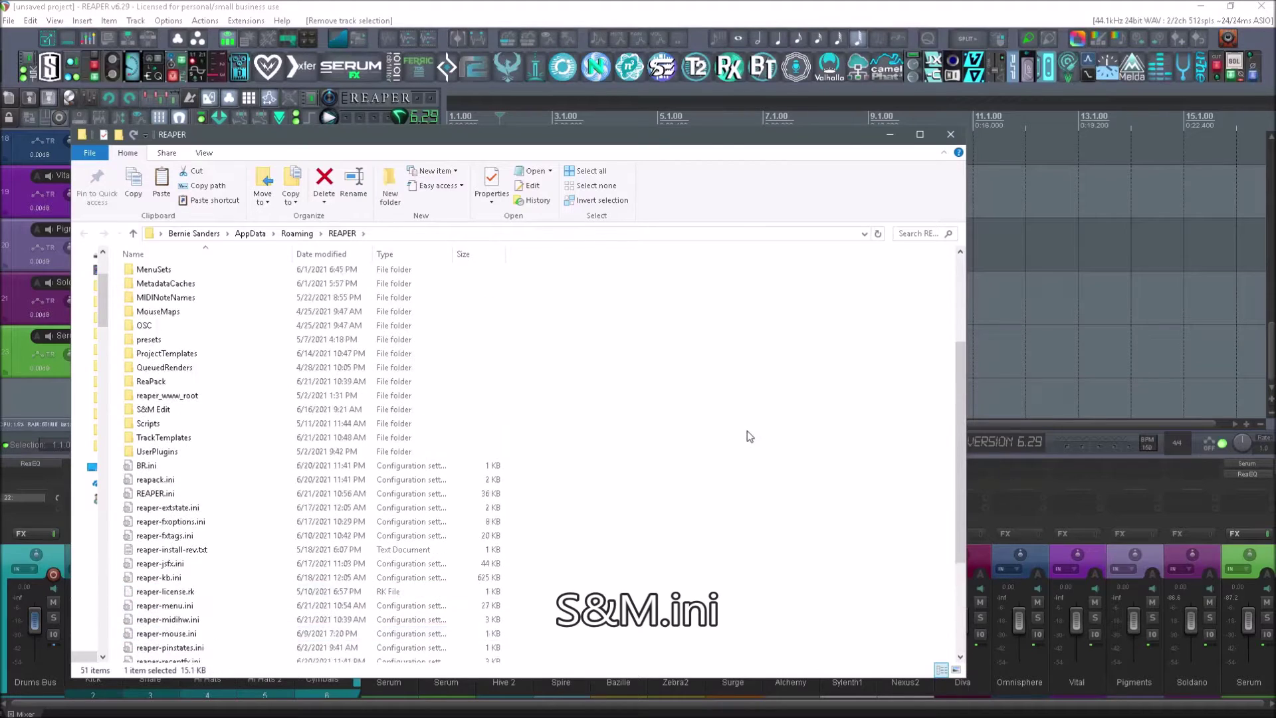
double_click(152, 412)
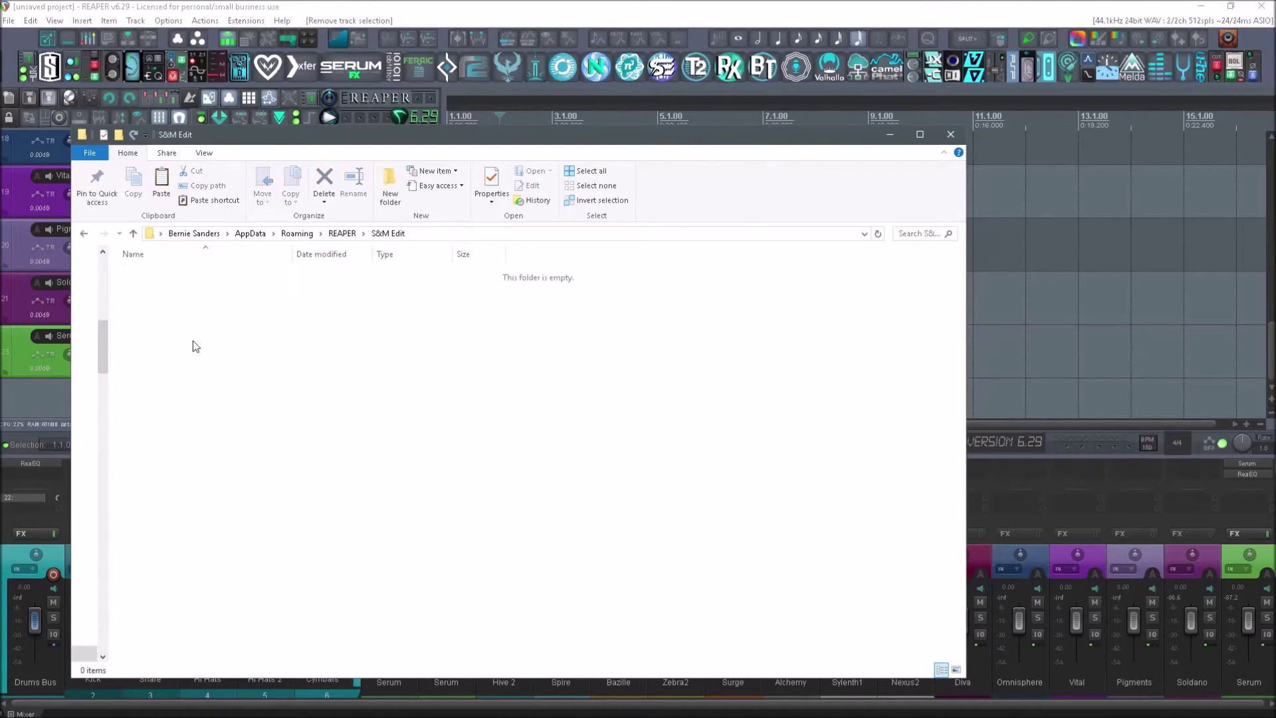
key(ctrl+v)
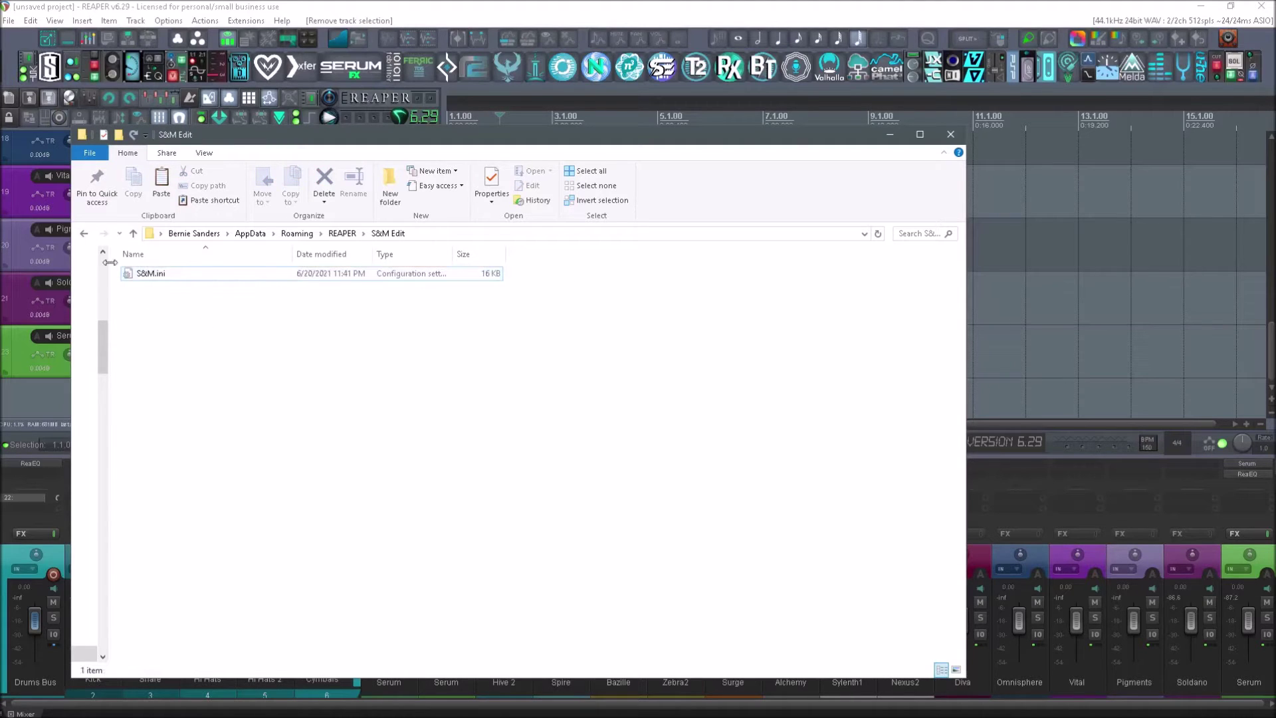
Step: Rename the copied S&M.ini file in the S&M Edit folder to S&M2.ini
click(146, 274)
click(156, 273)
text(2)
click(217, 348)
Step: Open S&M2.ini in Notepad and highlight the Max_slot line under [TrackTemplates] to inspect its value
double_click(182, 274)
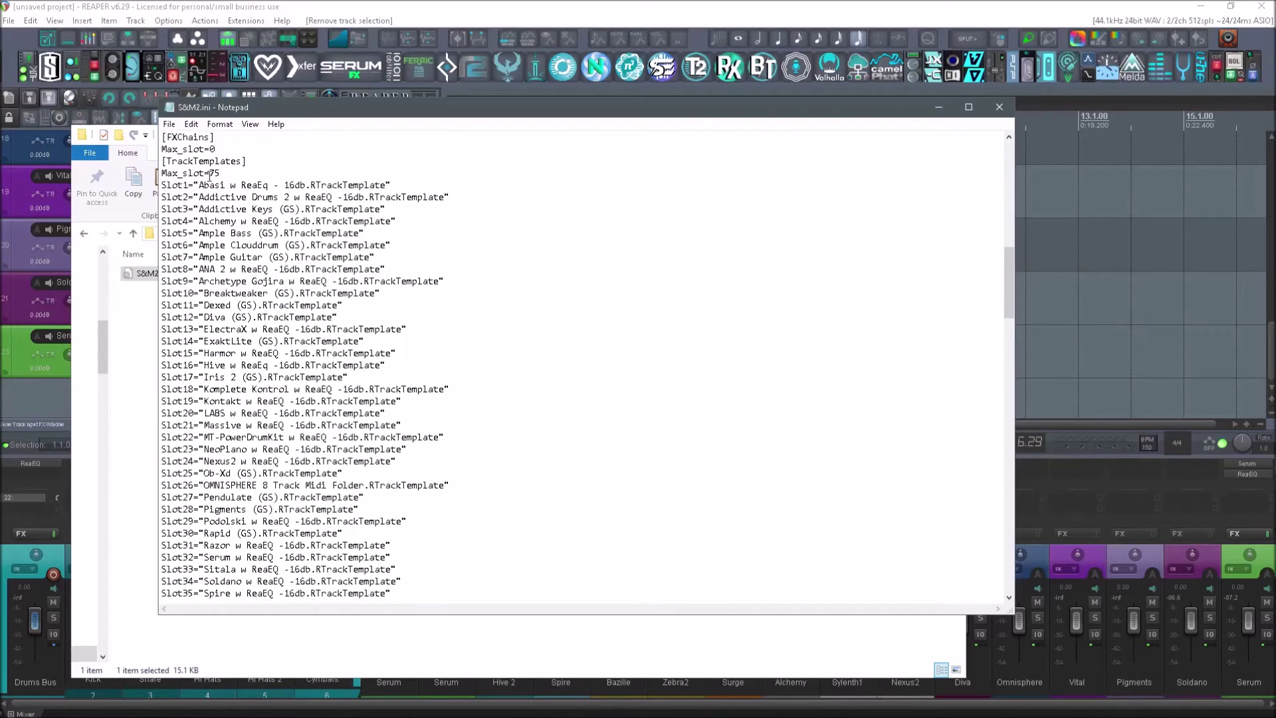
drag(220, 173, 160, 173)
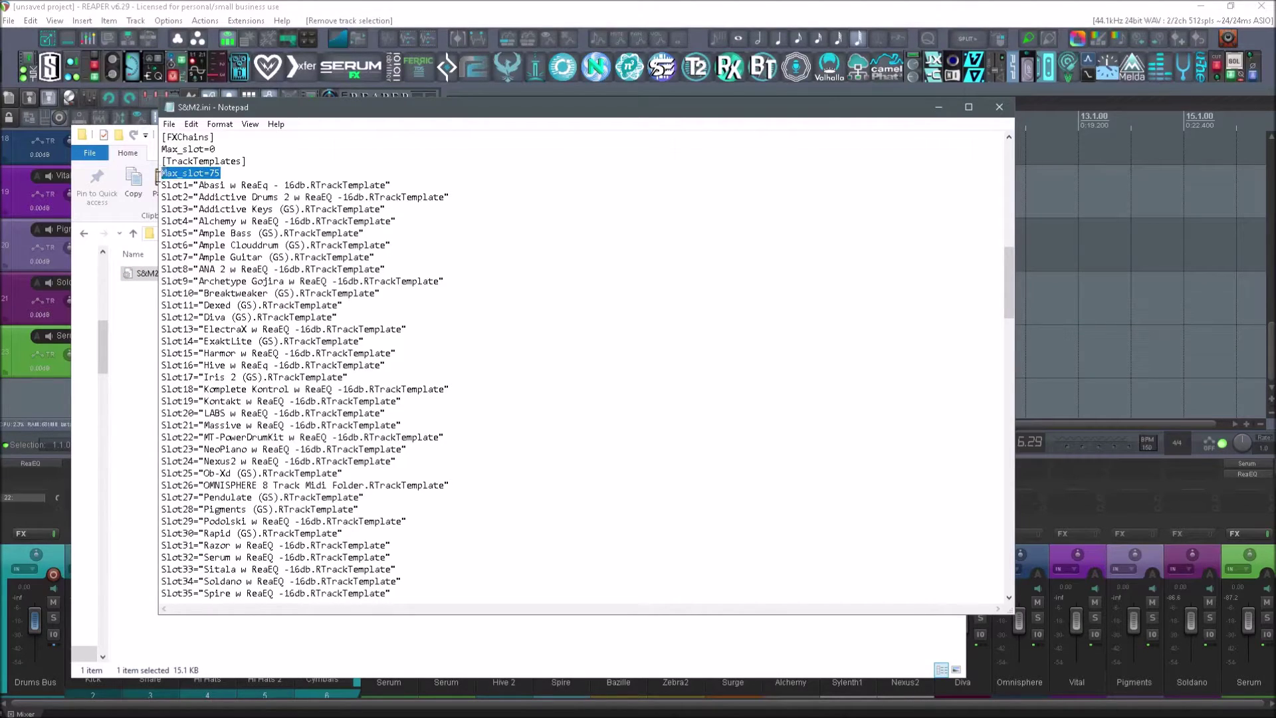
click(251, 173)
Step: Search S&M2.ini for "import" and inspect the slot number on the S&M_ADD_TRTEMPLATE line
scroll(355, 408, down, 20)
key(ctrl+f)
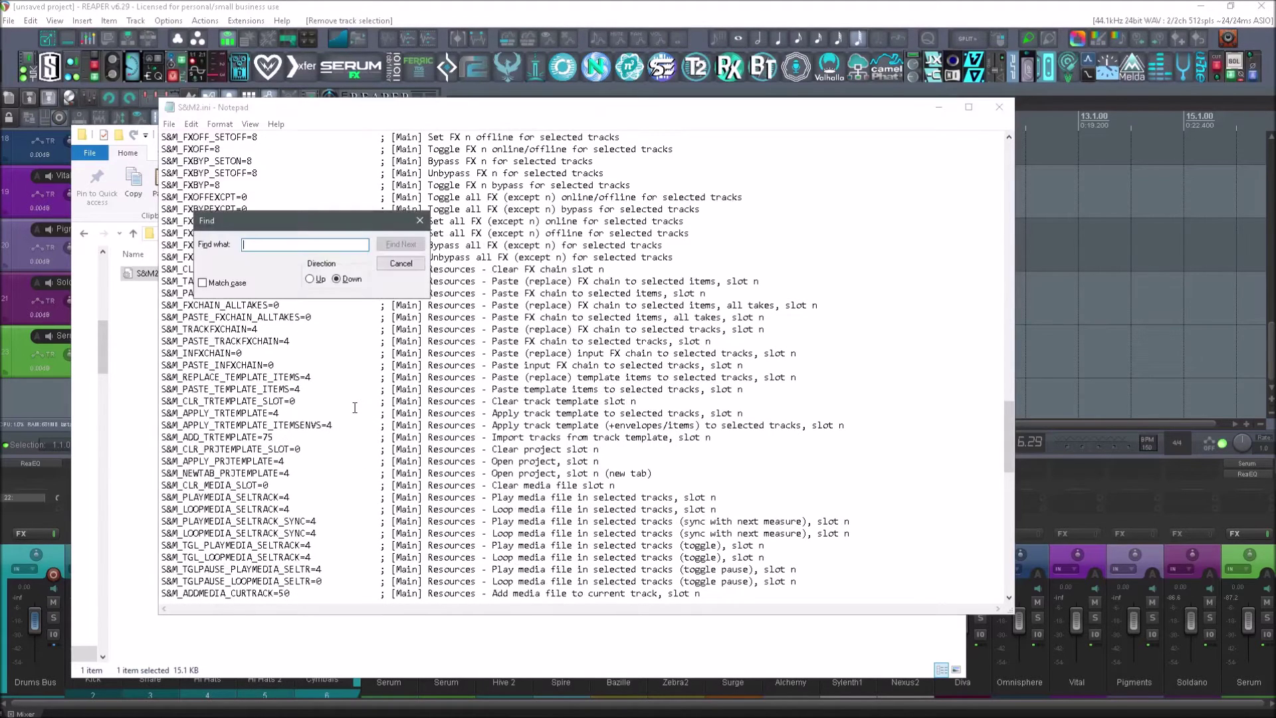
text(import)
key(Return)
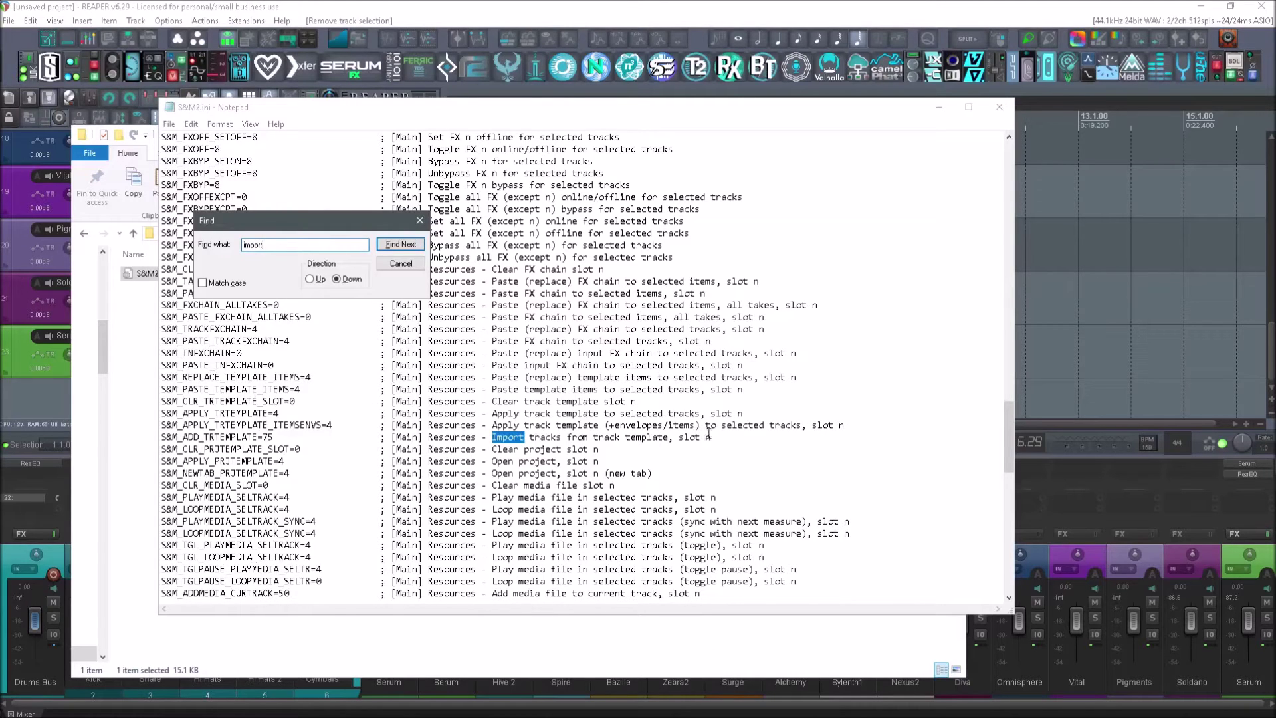
drag(710, 436, 152, 442)
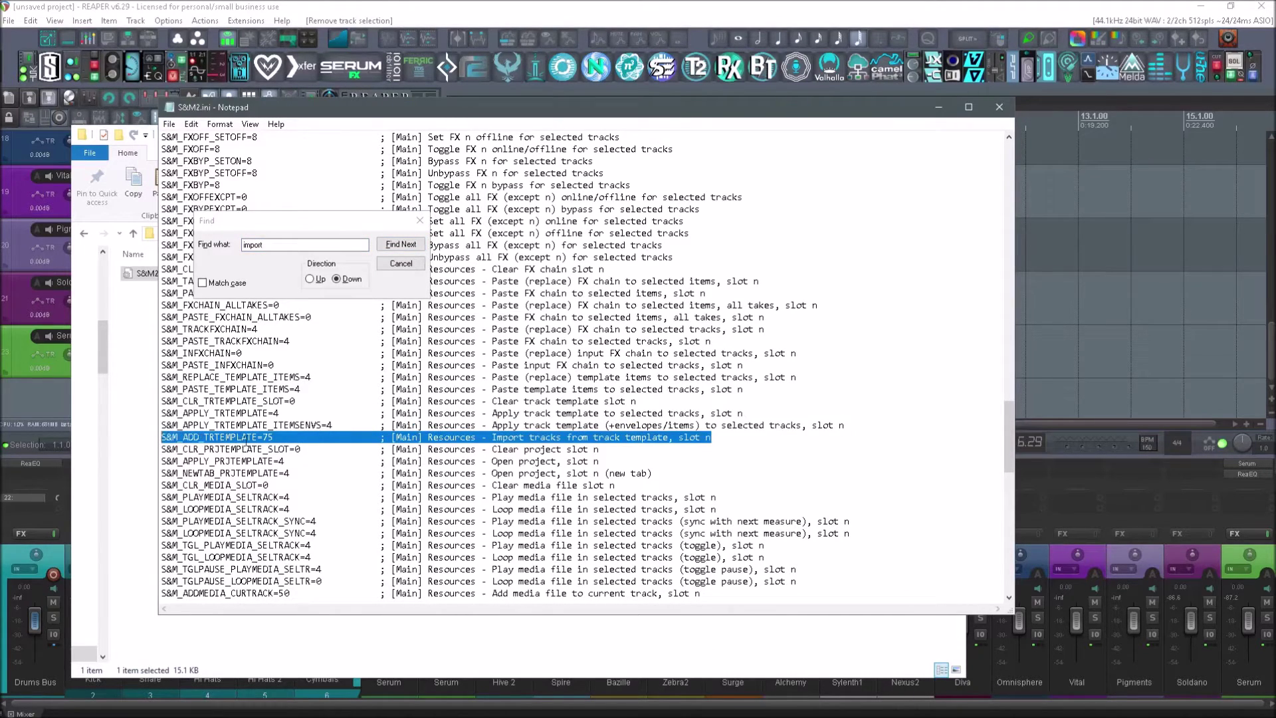
drag(267, 437, 273, 436)
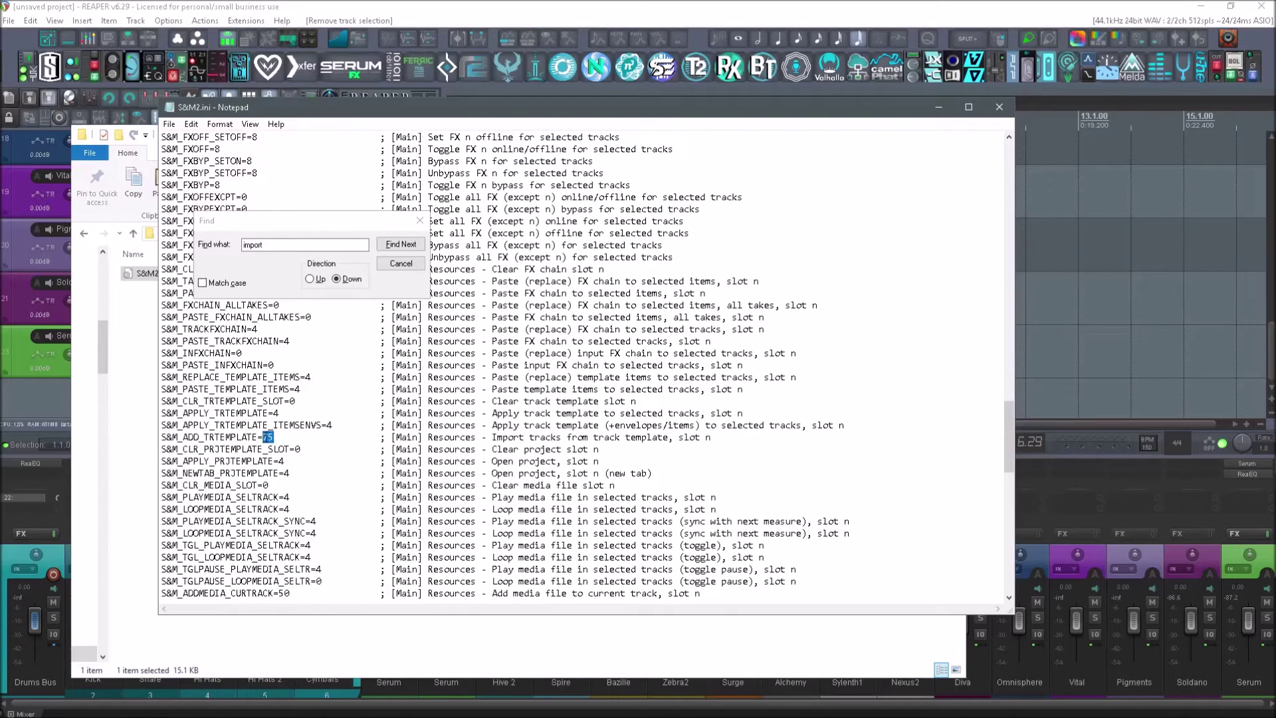
click(273, 437)
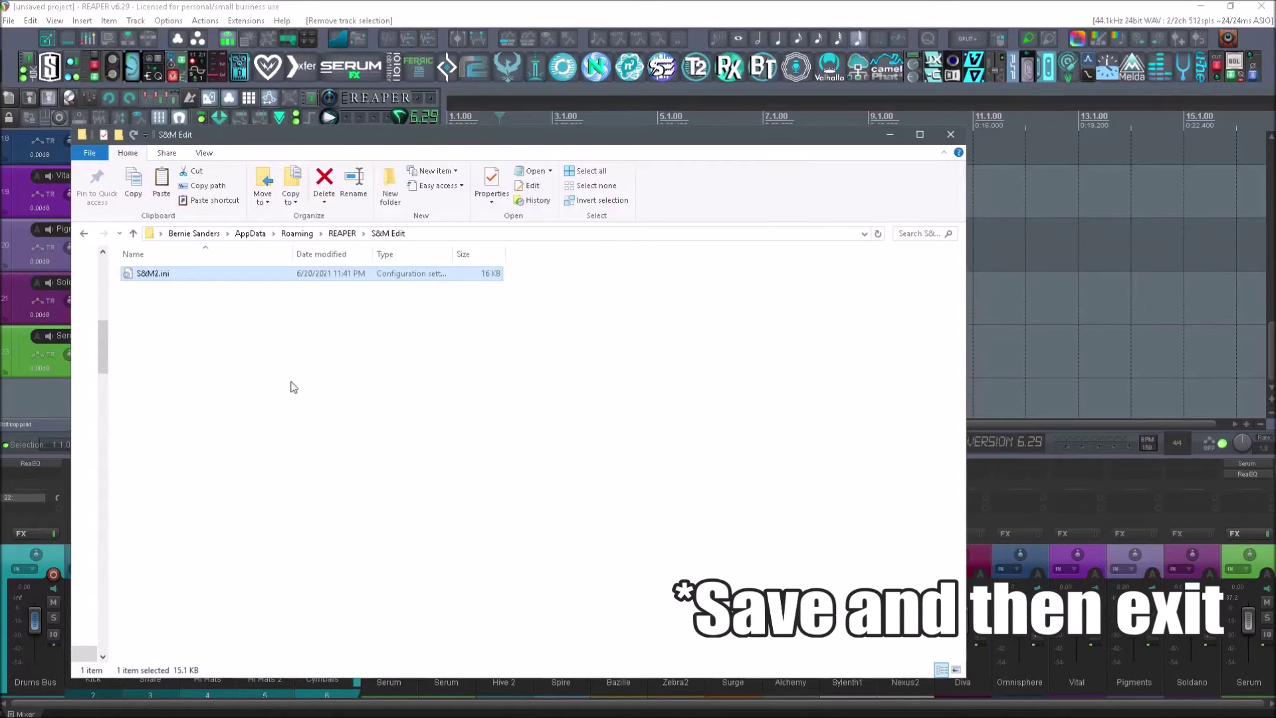
Step: Copy S&M2.ini from the S&M Edit folder into the main REAPER resource folder
click(291, 383)
click(153, 279)
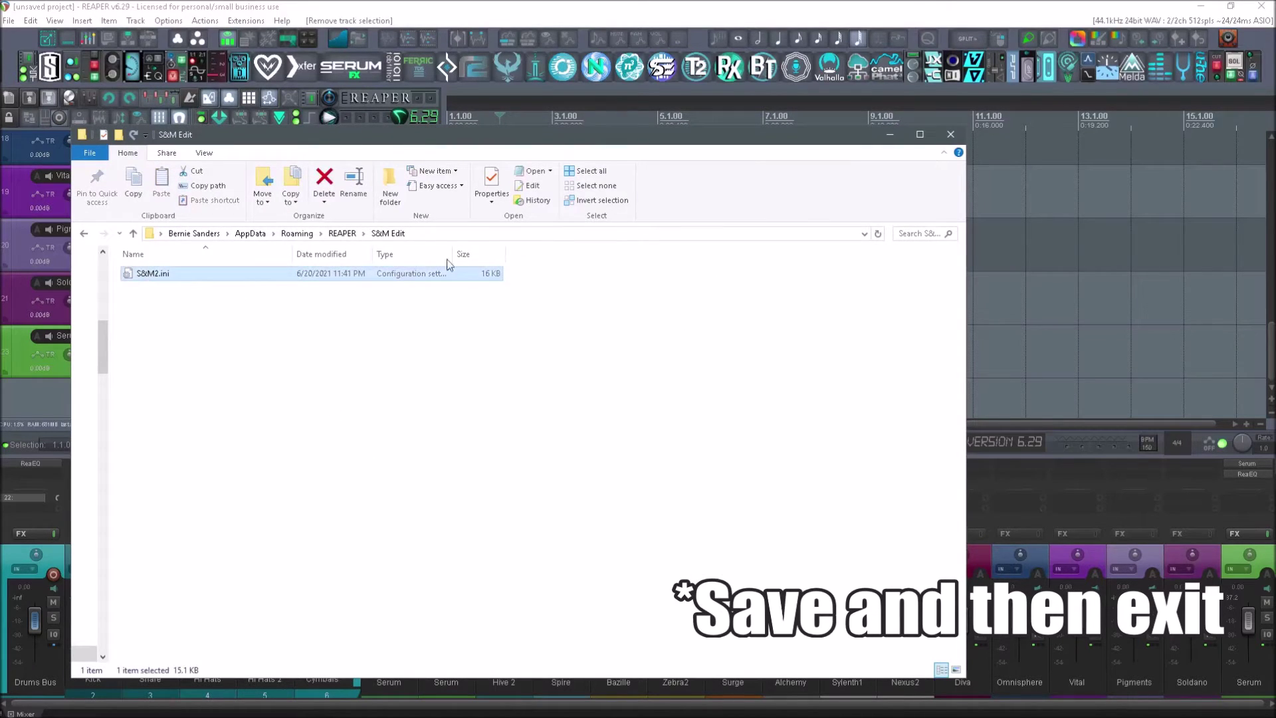
click(341, 233)
scroll(237, 469, down, 4)
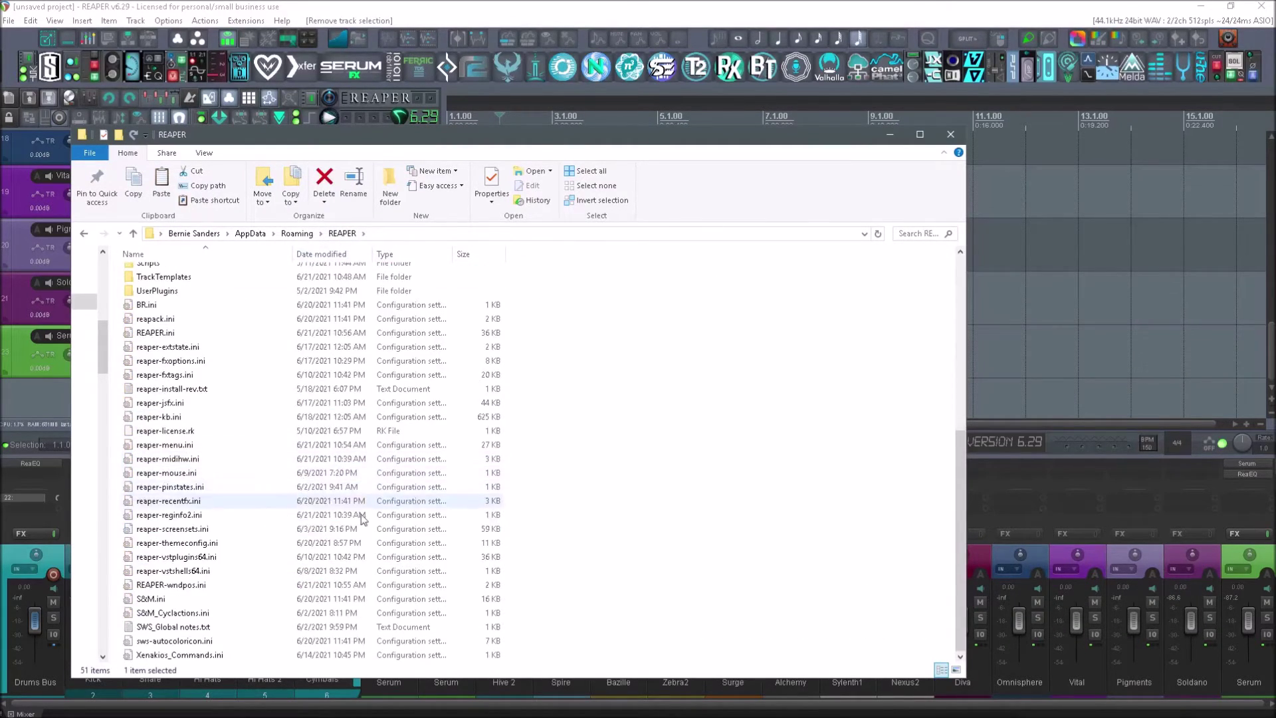
click(561, 535)
key(ctrl+v)
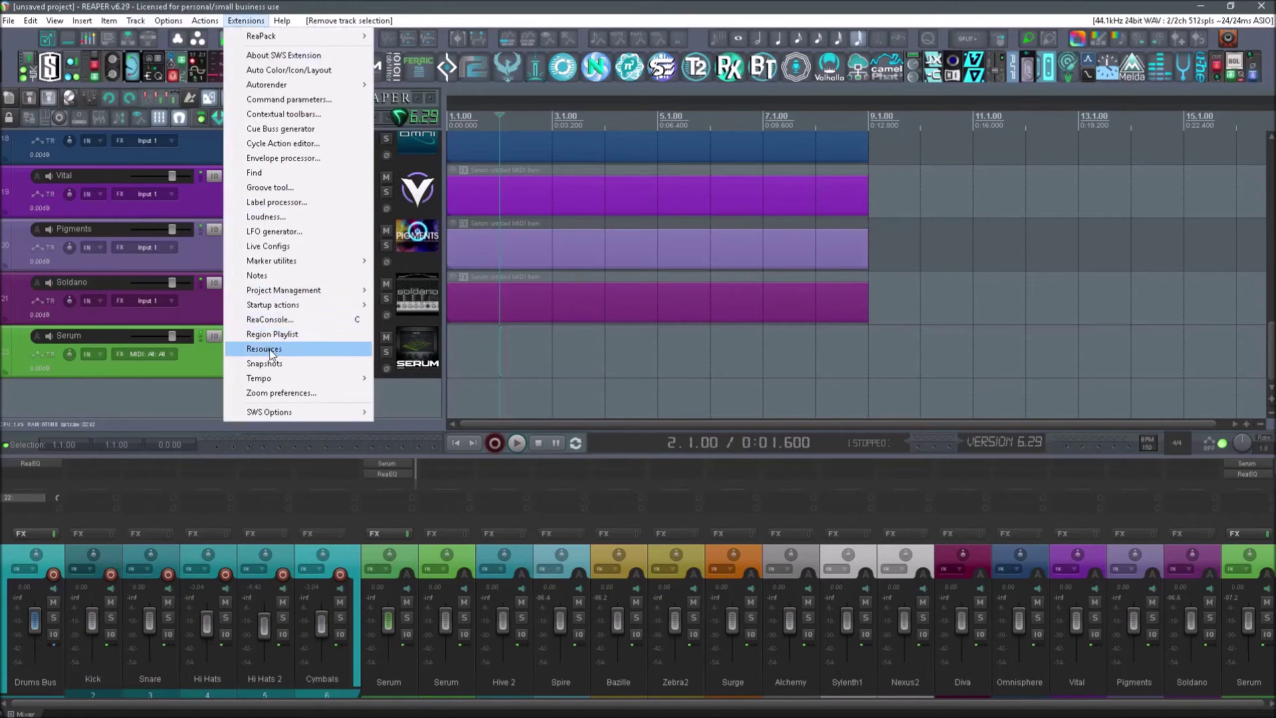
Step: Check the end of the track template slot list in Resources and of the "import track" action list, closing both windows
click(269, 350)
scroll(94, 233, down, 7)
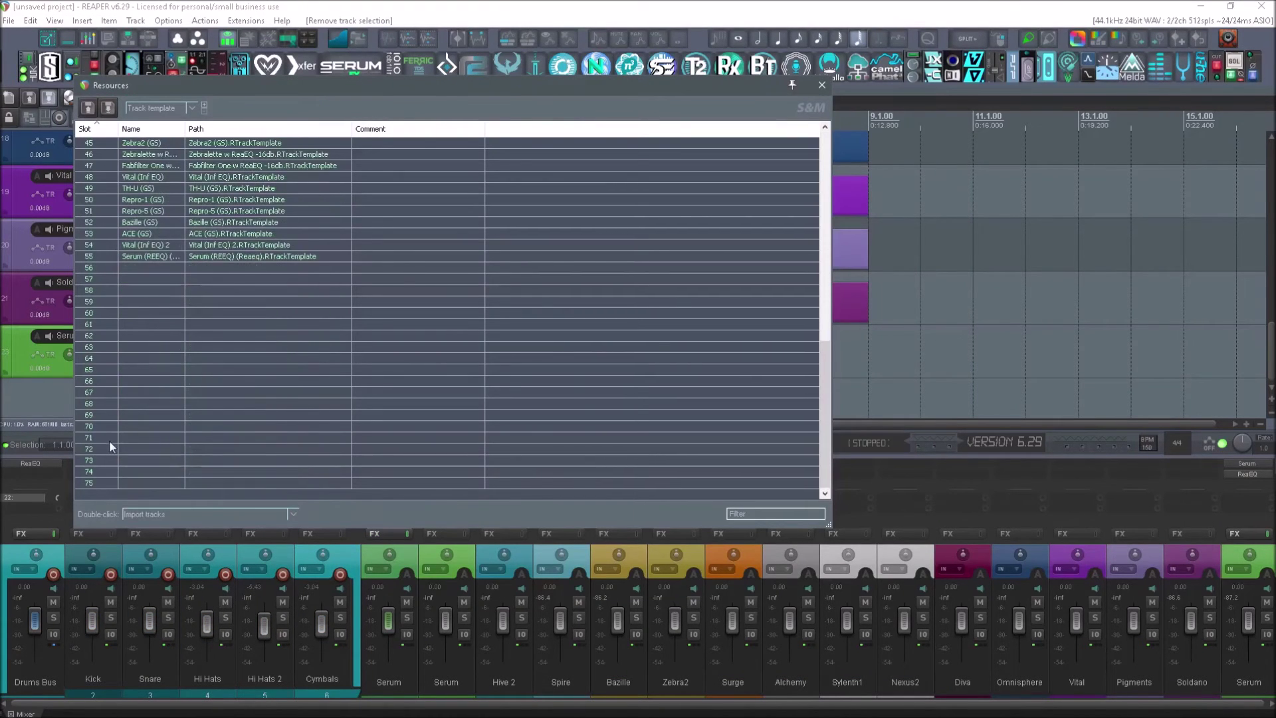
click(822, 85)
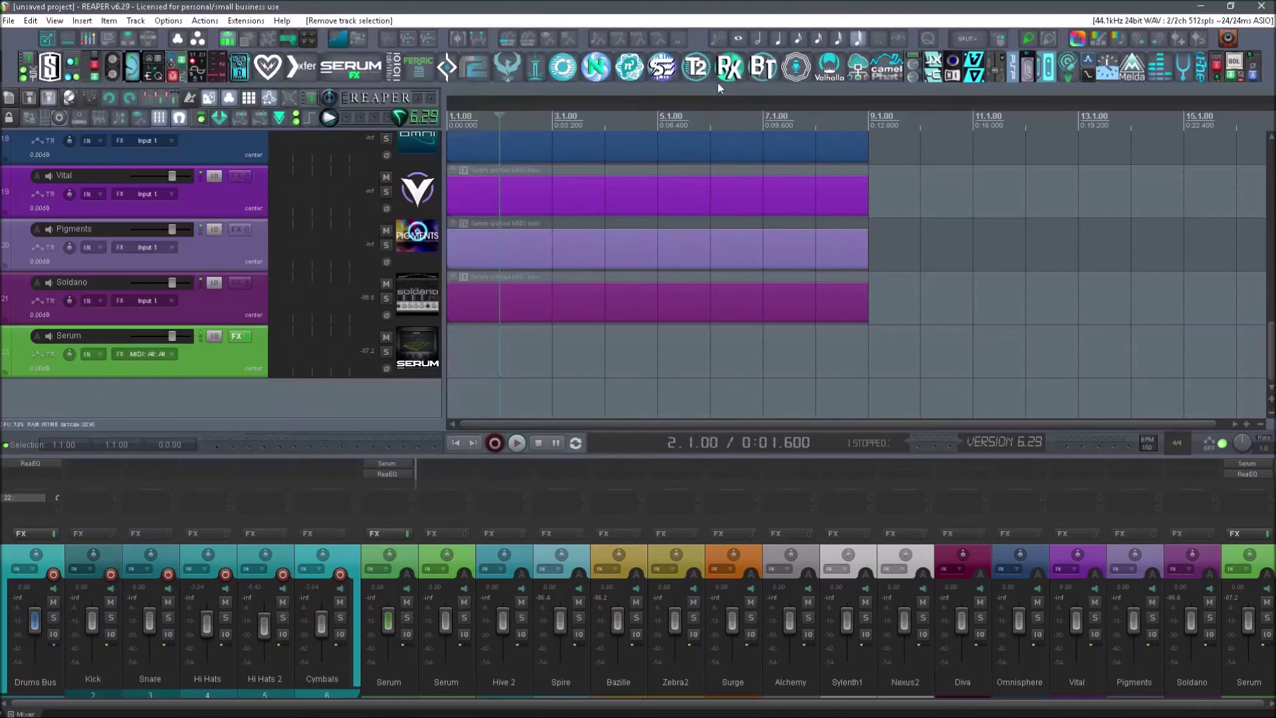
key(shift+slash)
scroll(947, 331, down, 15)
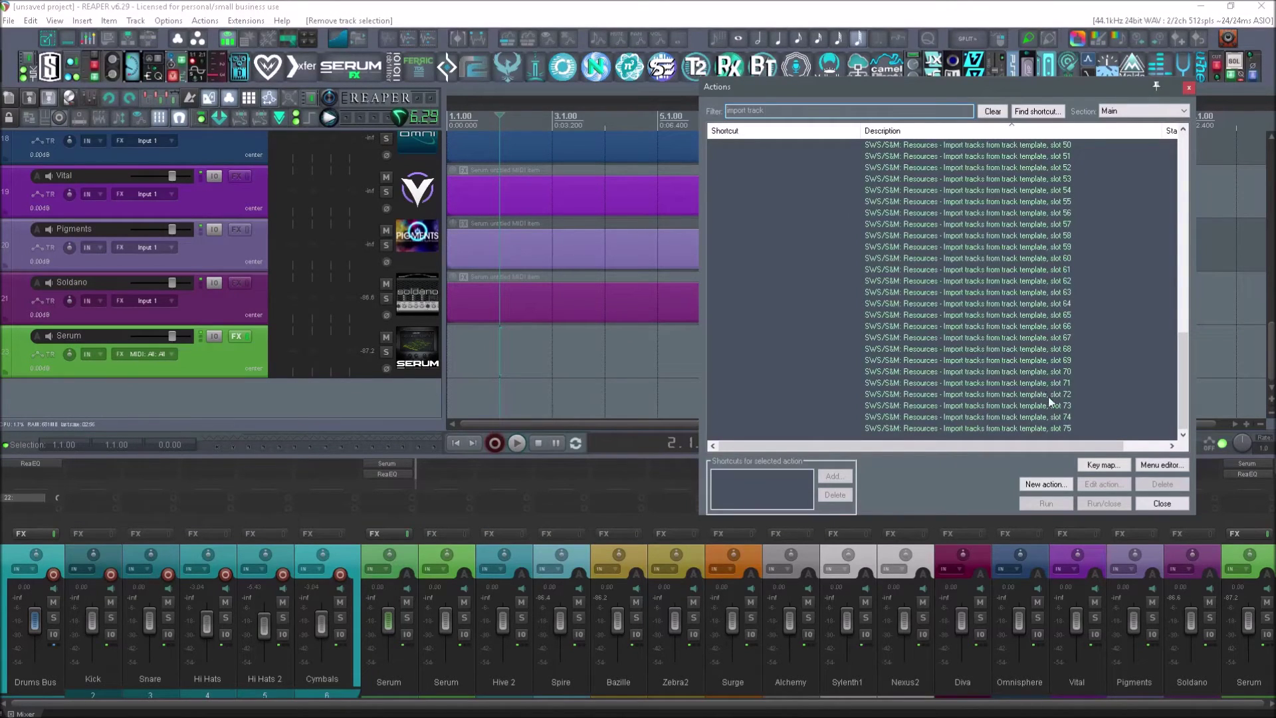
click(1189, 89)
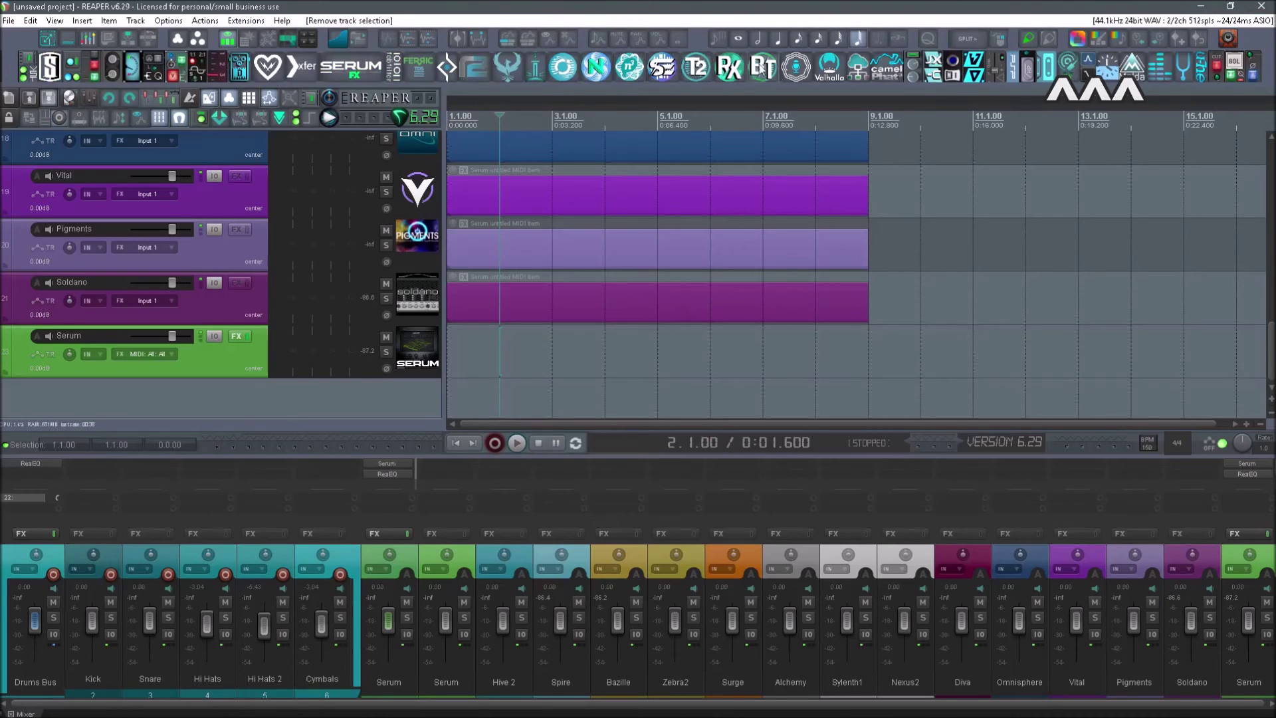
Step: Select the green Serum track below the Soldano track
click(246, 368)
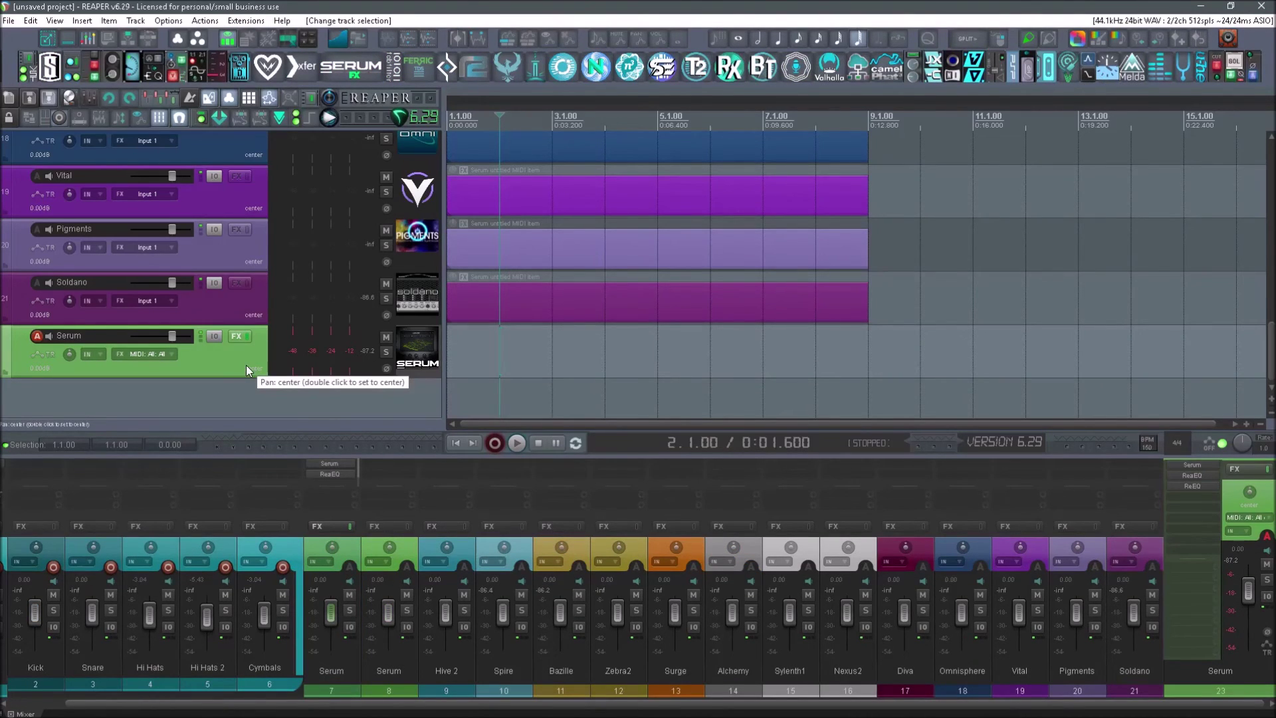